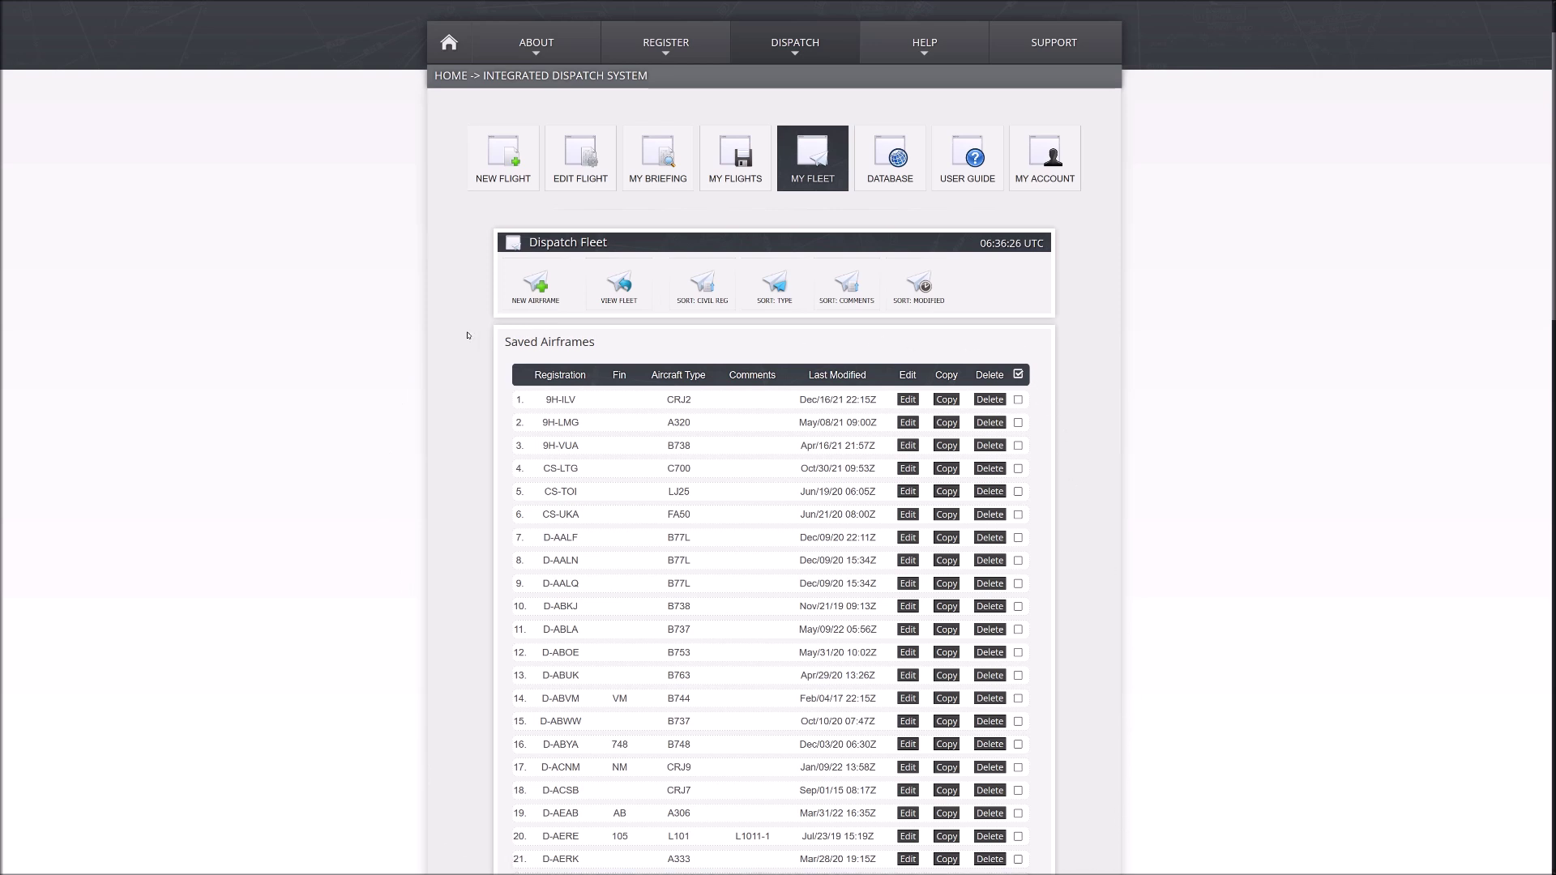
# Open the saved B737 airframe D-ABLA for editing from the fleet list
pyautogui.scroll(-1, 468, 335)
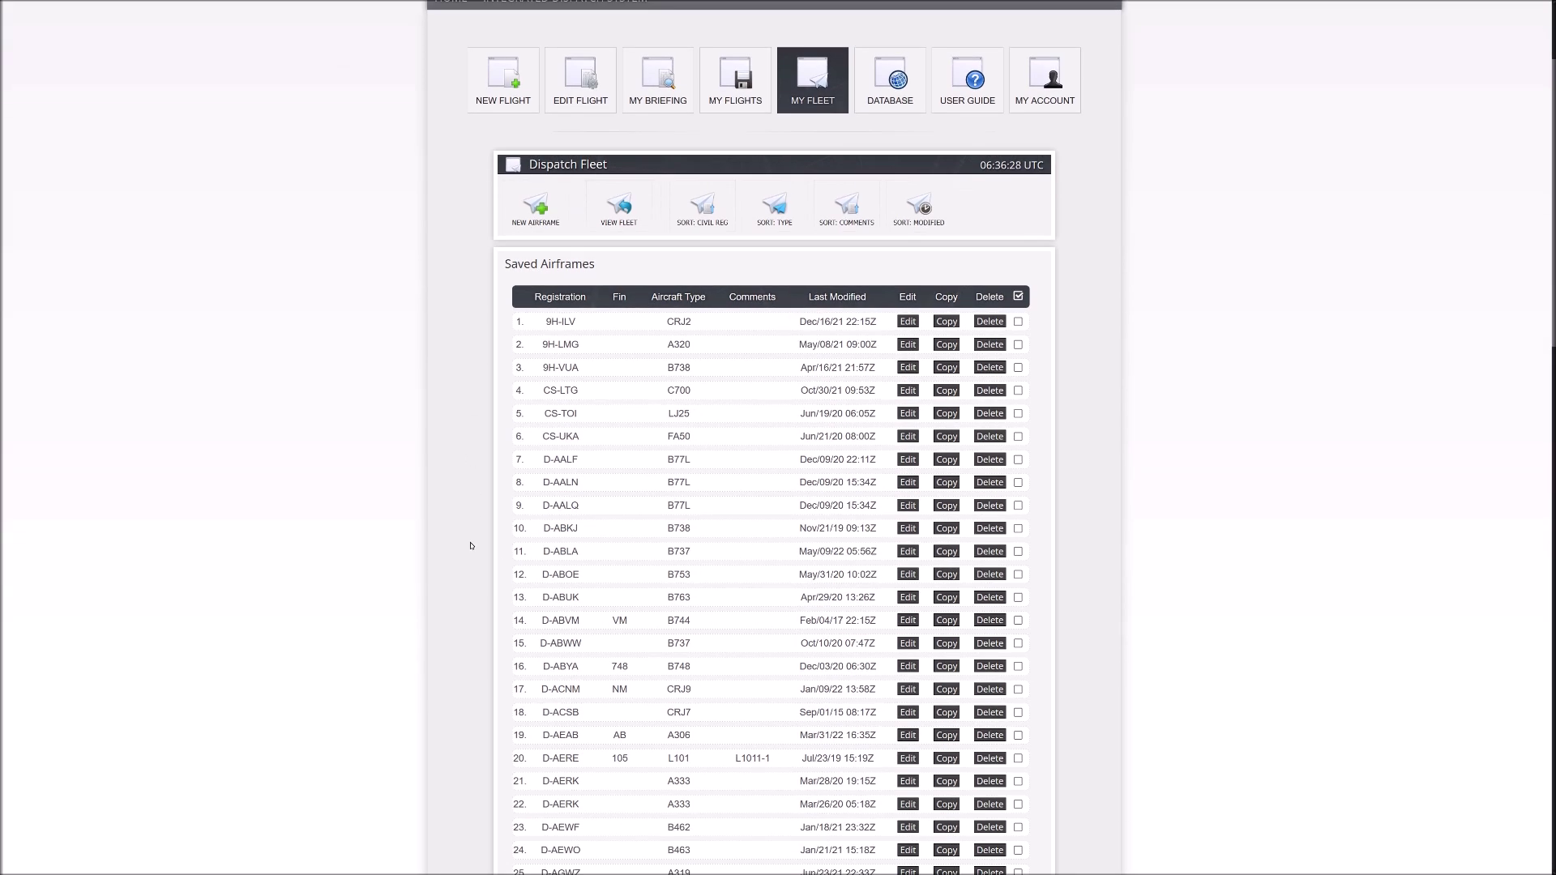
pyautogui.click(909, 552)
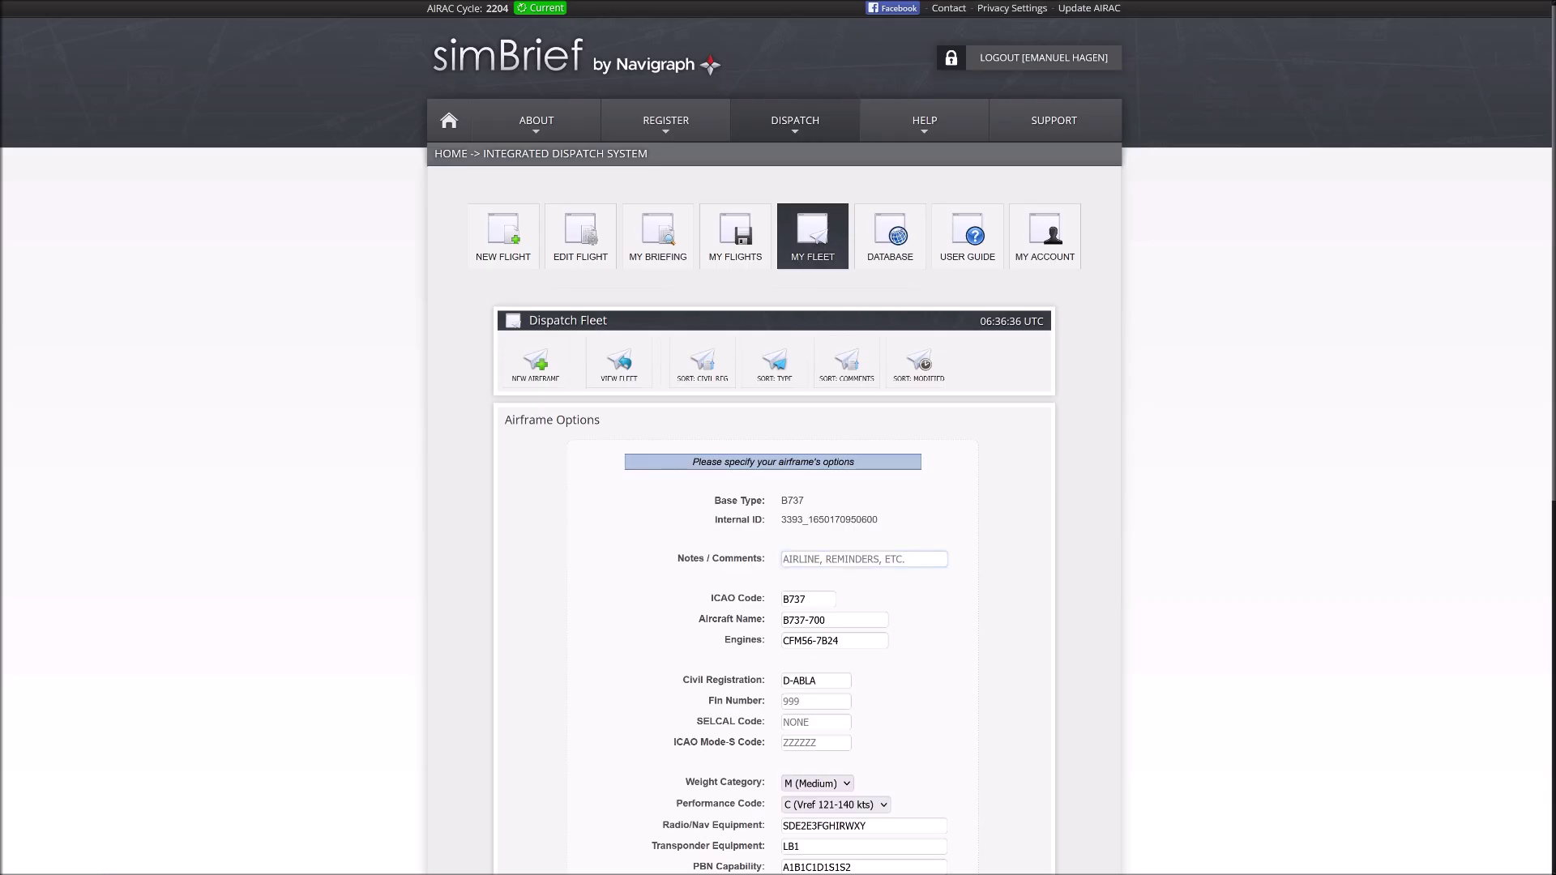
pyautogui.scroll(-5, 932, 556)
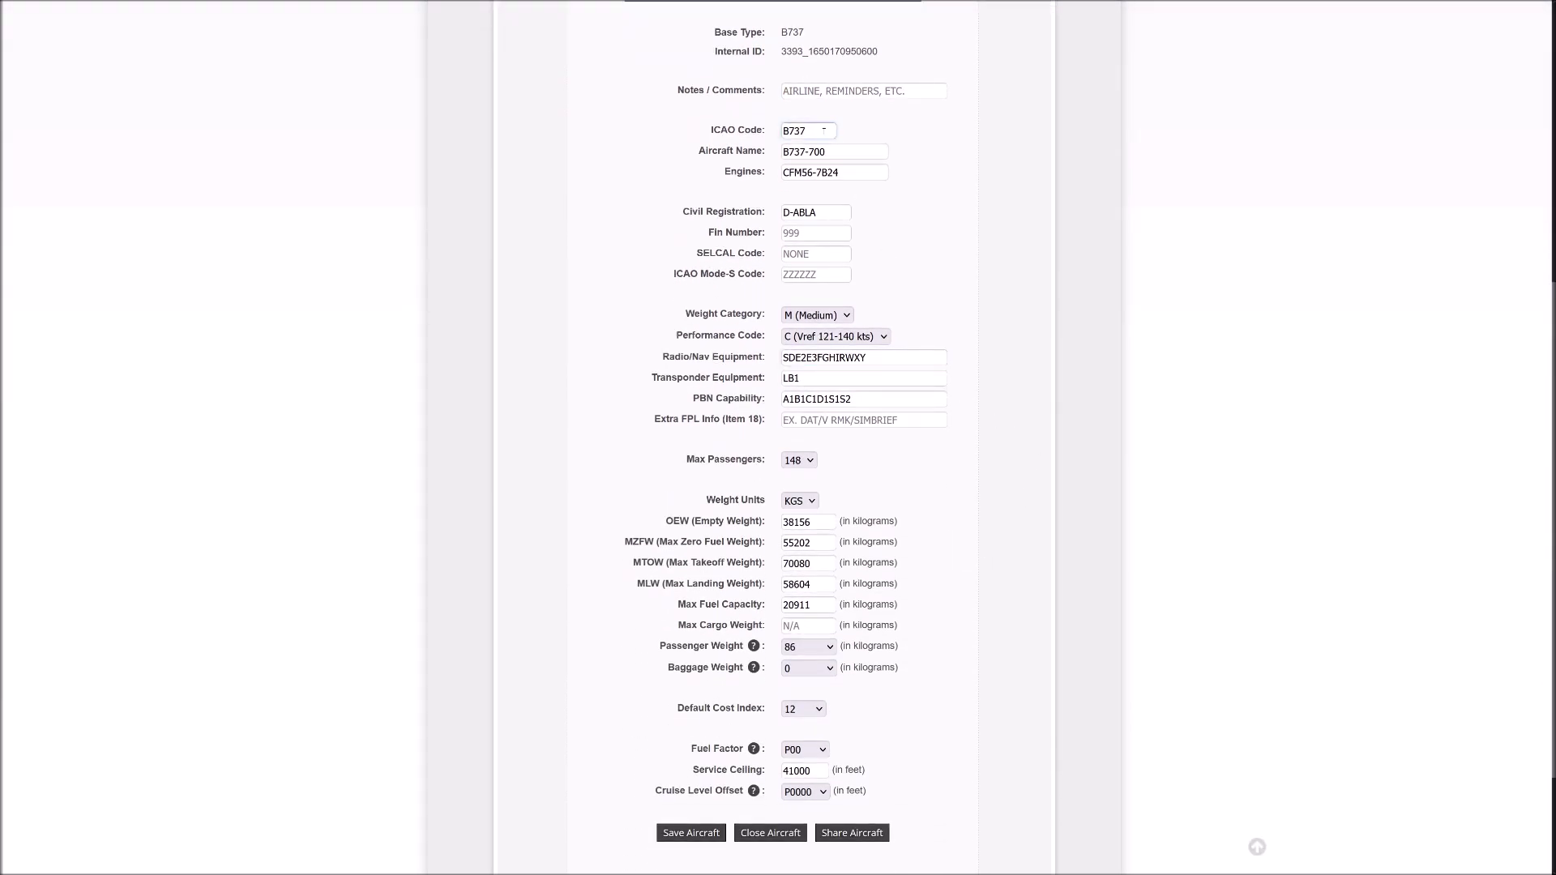
# Examine the airframe's name, engines, civil registration, fin number and SELCAL code fields
pyautogui.click(793, 150)
pyautogui.click(783, 172)
pyautogui.click(814, 211)
pyautogui.click(814, 234)
pyautogui.click(812, 254)
pyautogui.click(880, 257)
pyautogui.click(912, 262)
pyautogui.click(810, 254)
# Switch to the Real World Flightplan Database and search for flight plans with callsign gmi and aircraft b737
pyautogui.moveTo(416, 3)
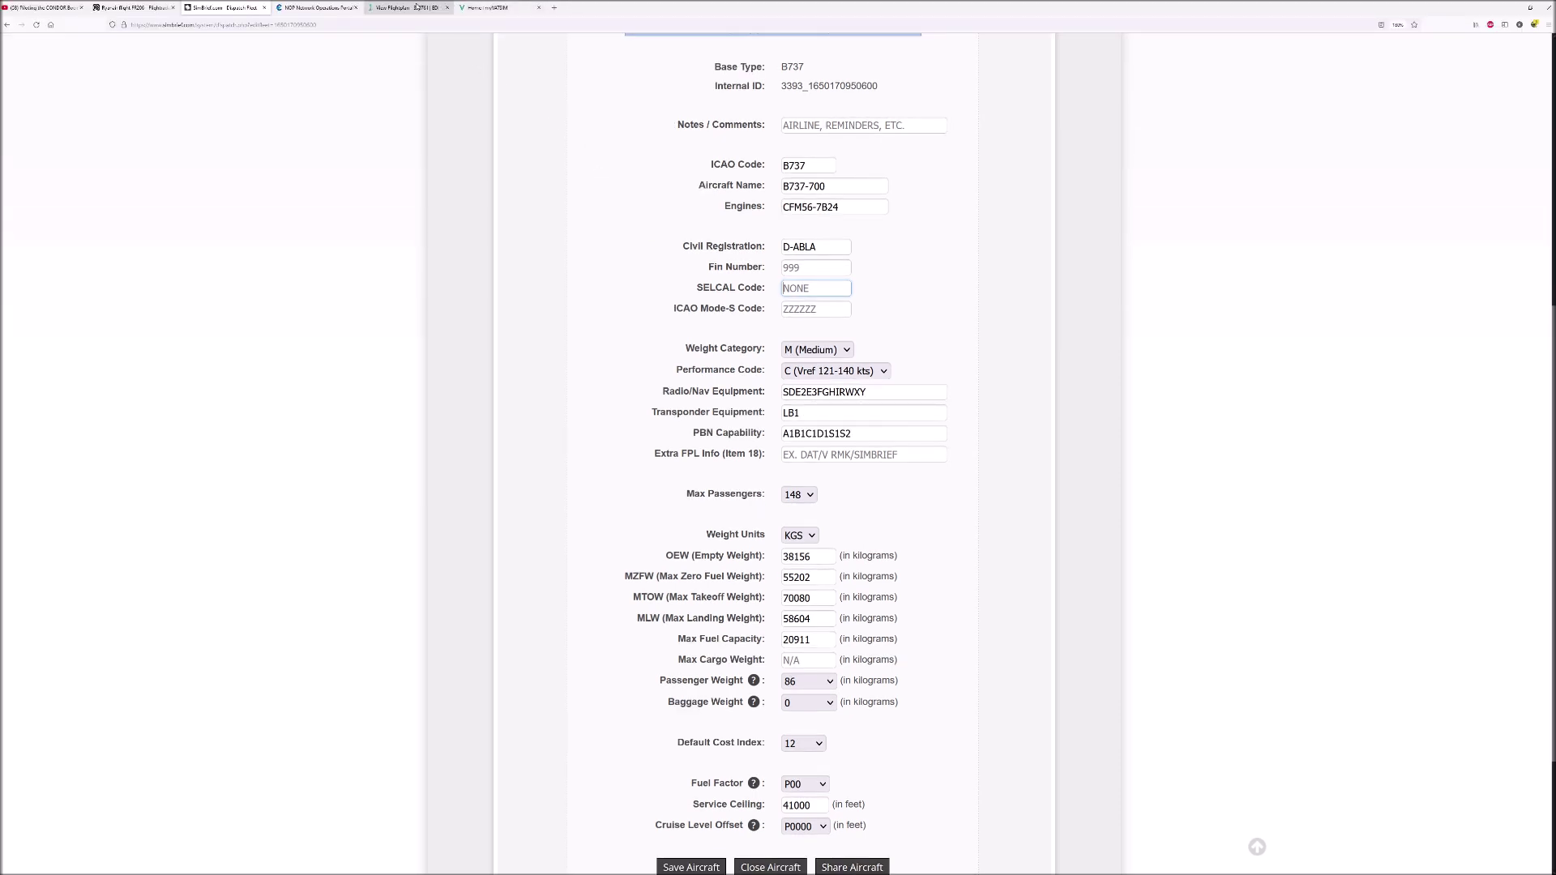
pyautogui.click(416, 7)
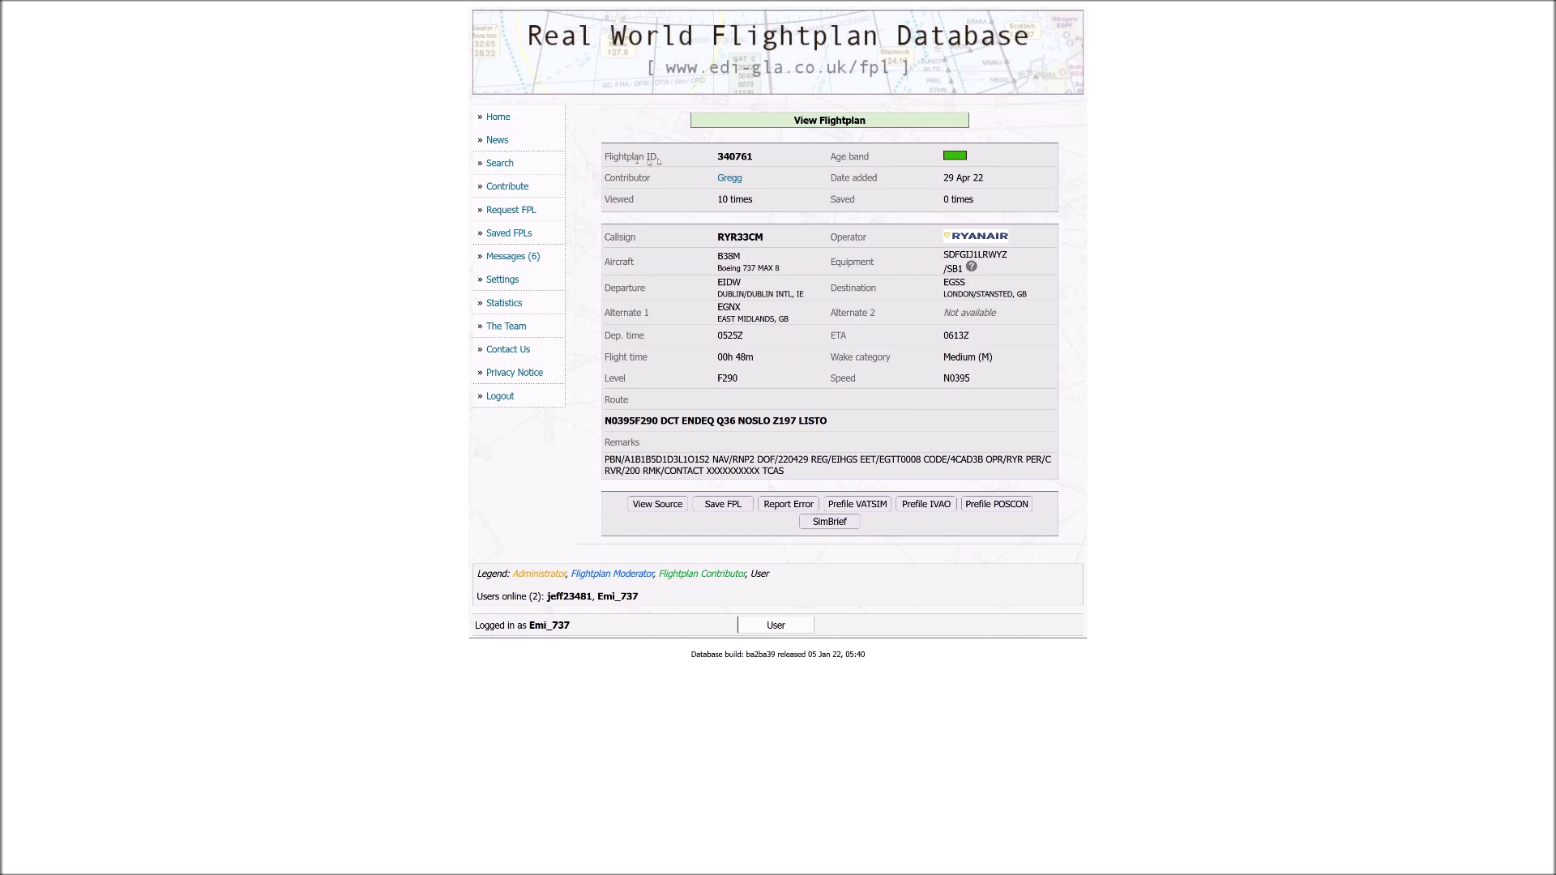
pyautogui.click(500, 163)
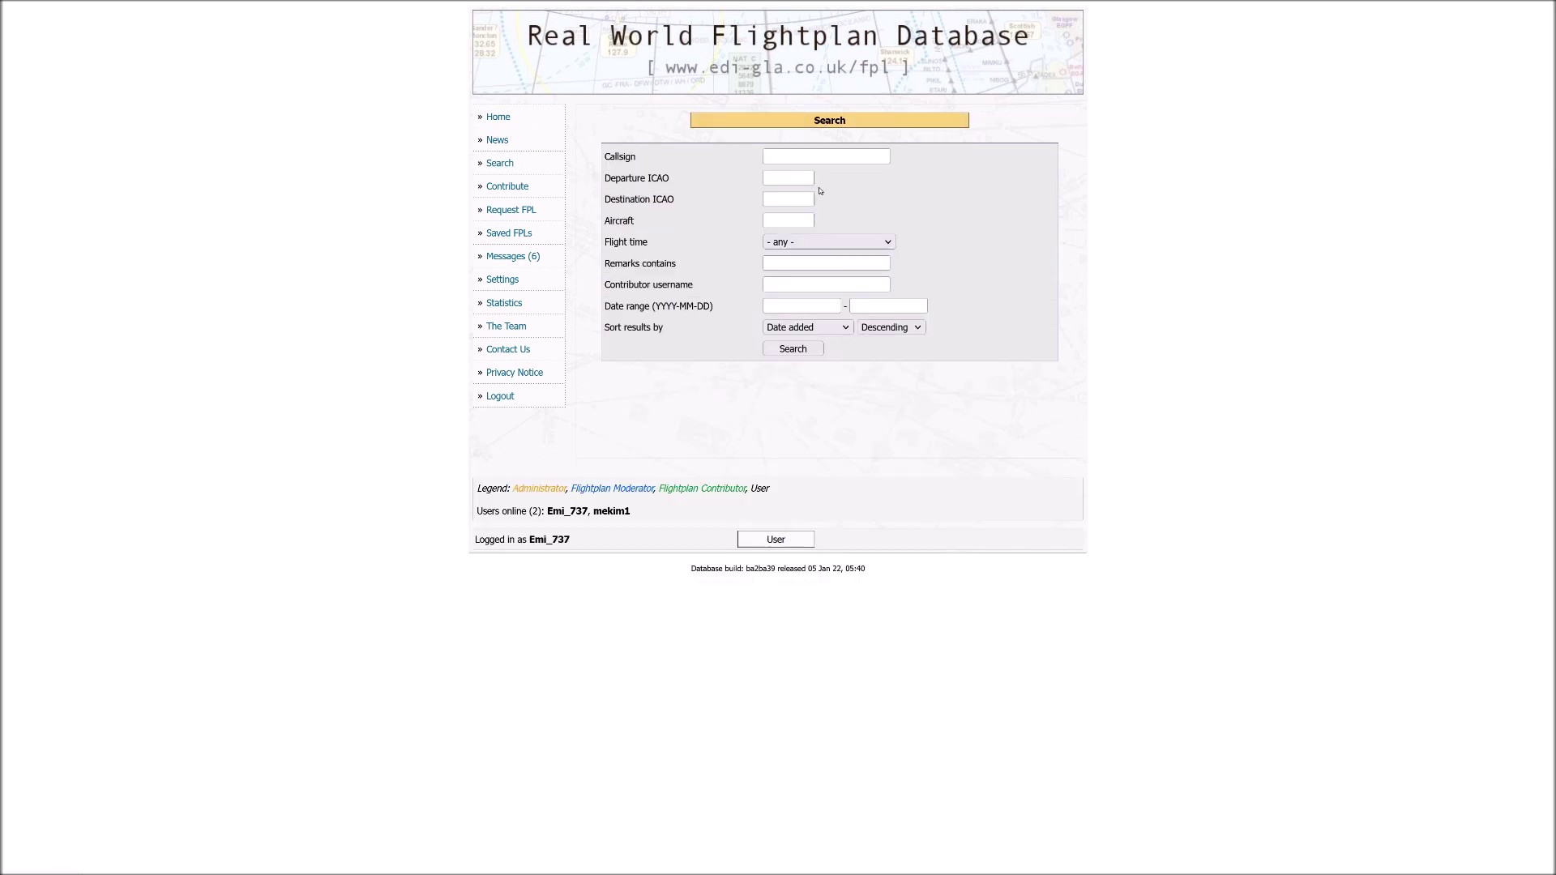
pyautogui.click(805, 155)
pyautogui.write('gm')
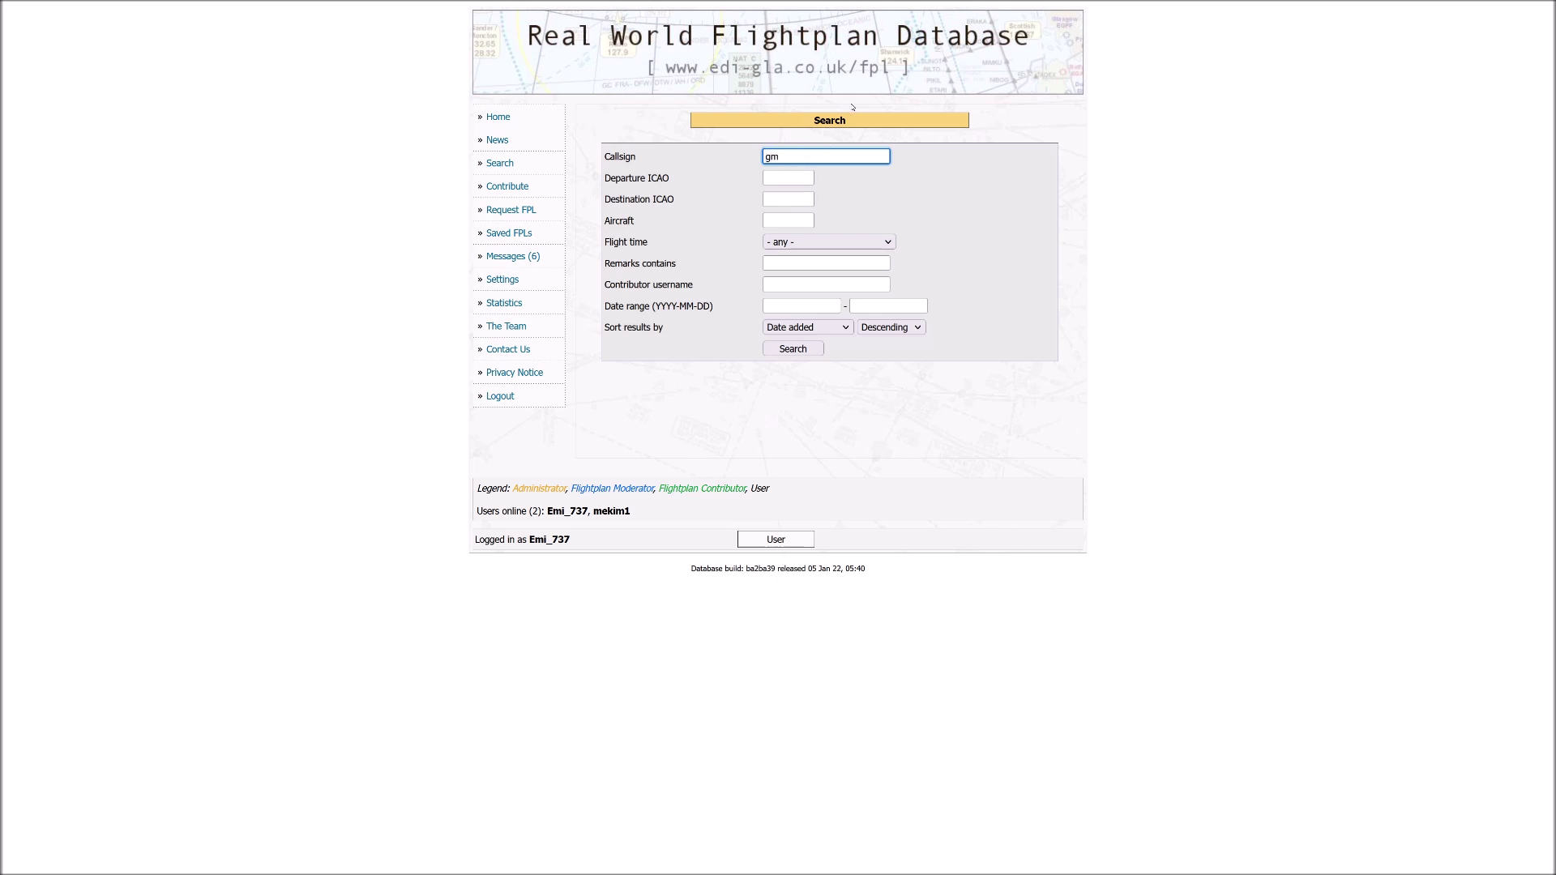
pyautogui.press('Tab')
pyautogui.press('Tab')
pyautogui.press('Tab')
pyautogui.write('b737')
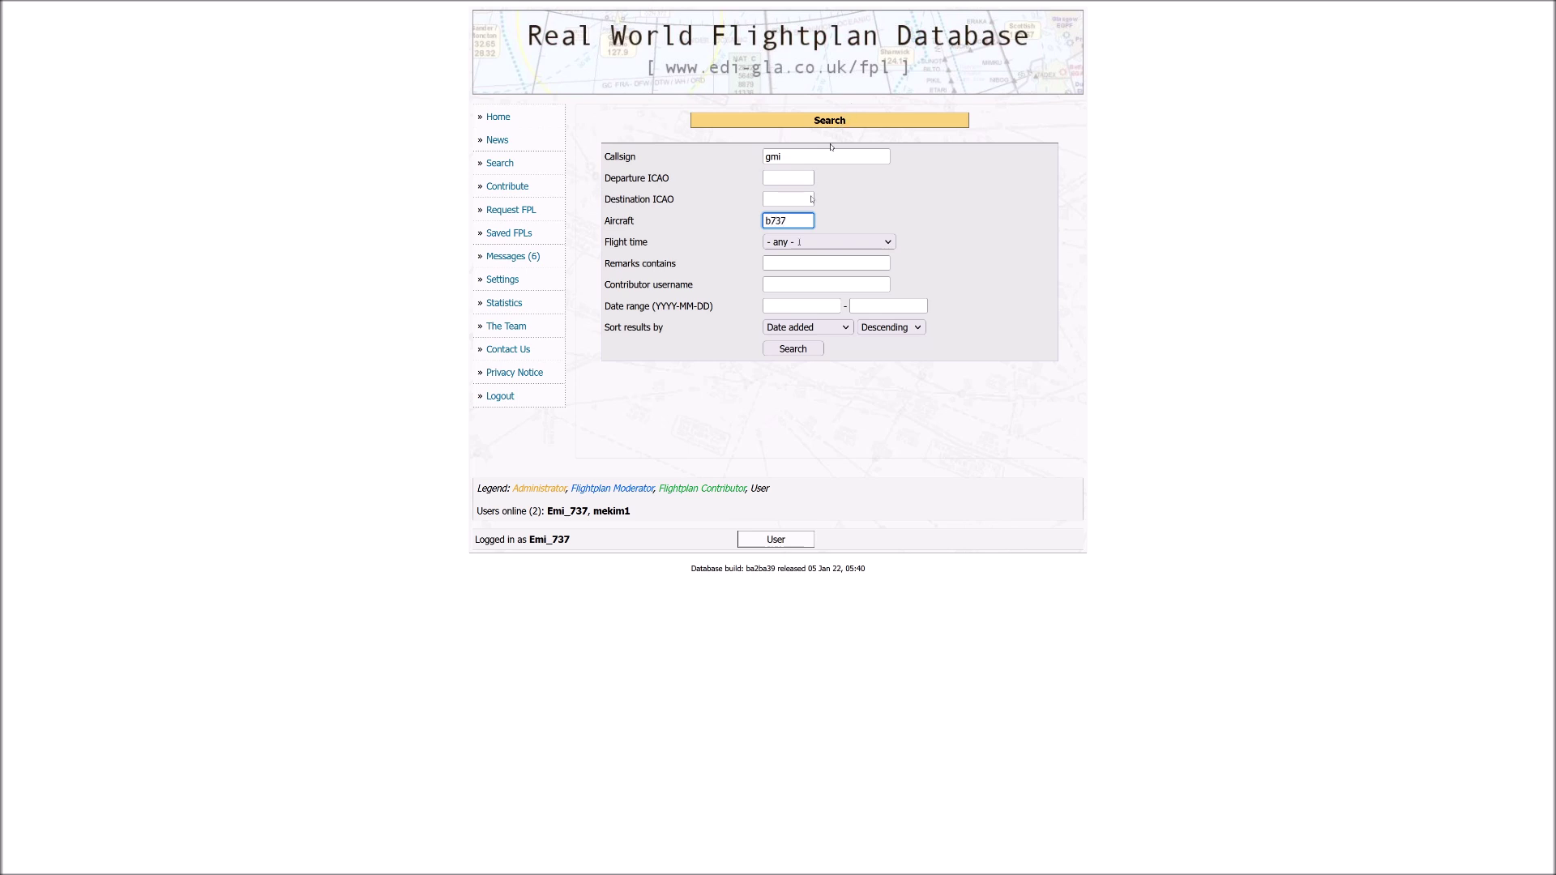
pyautogui.click(793, 349)
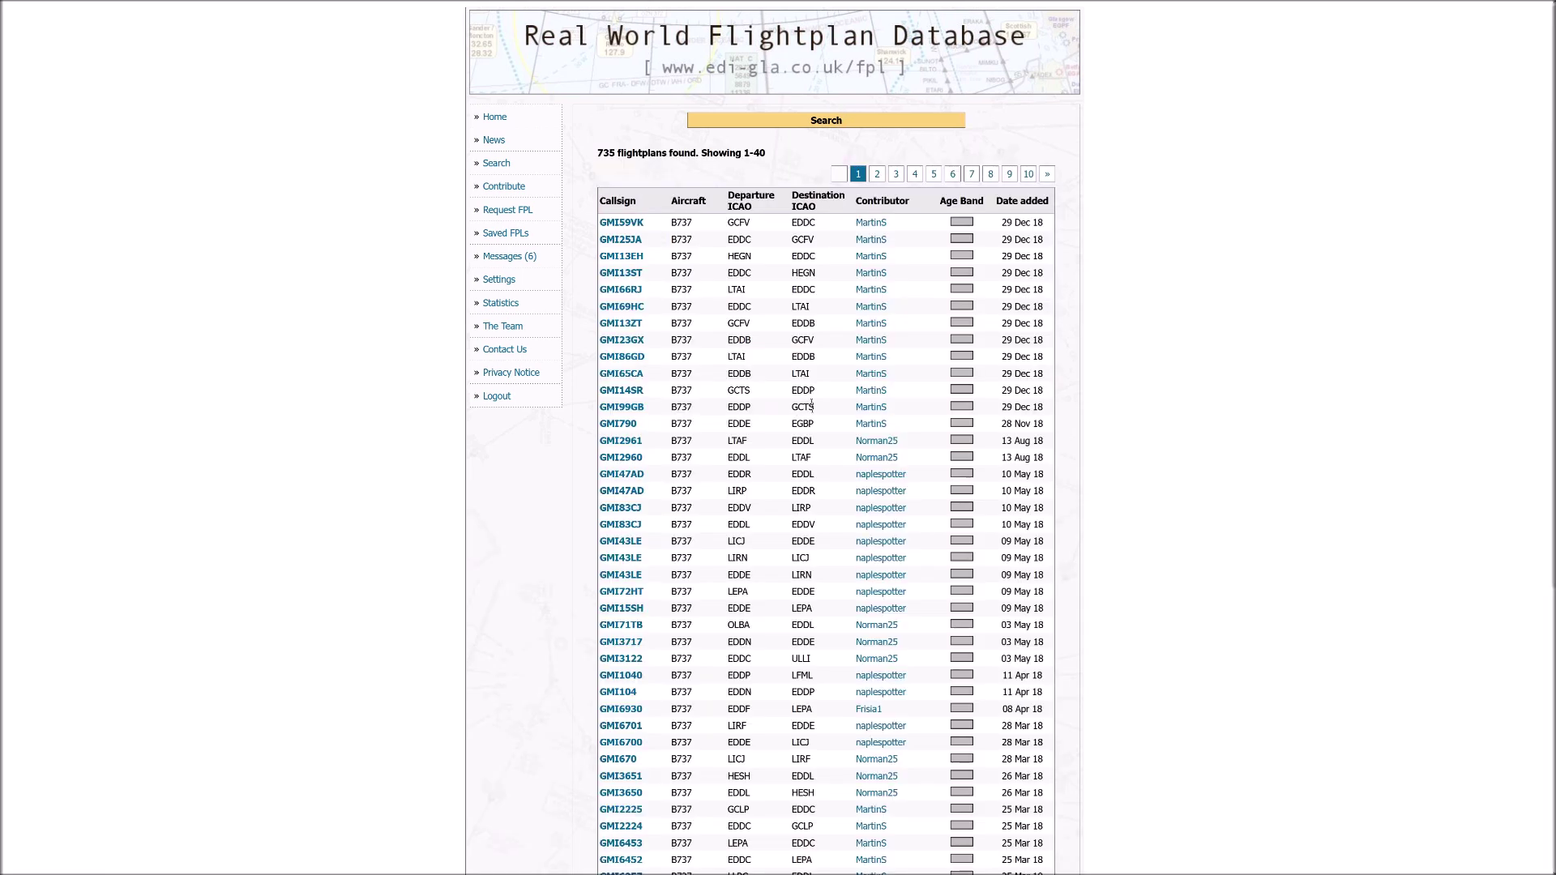
# Open flight plan GMI59VK and examine its registration, SELCAL and Mode-S codes in the remarks, plus its equipment entry
pyautogui.click(616, 223)
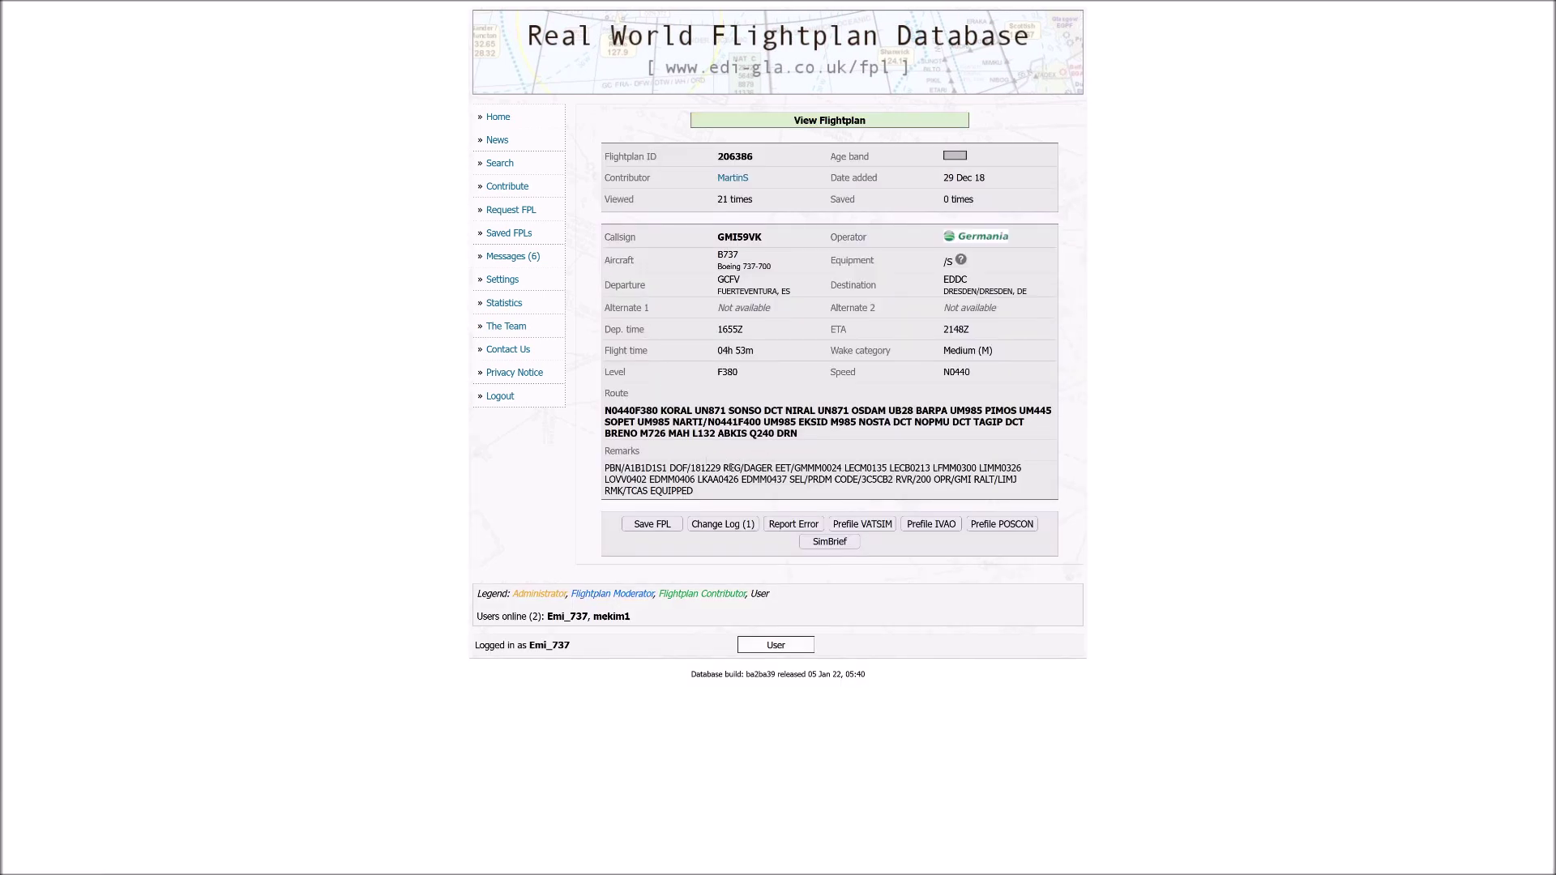
pyautogui.moveTo(723, 468); pyautogui.dragTo(774, 466)
pyautogui.click(767, 469)
pyautogui.moveTo(789, 479); pyautogui.dragTo(833, 479)
pyautogui.doubleClick(949, 262)
pyautogui.click(939, 265)
# Return to the simBrief airframe options and enter S as the ICAO Mode-S code
pyautogui.moveTo(344, 4)
pyautogui.click(234, 8)
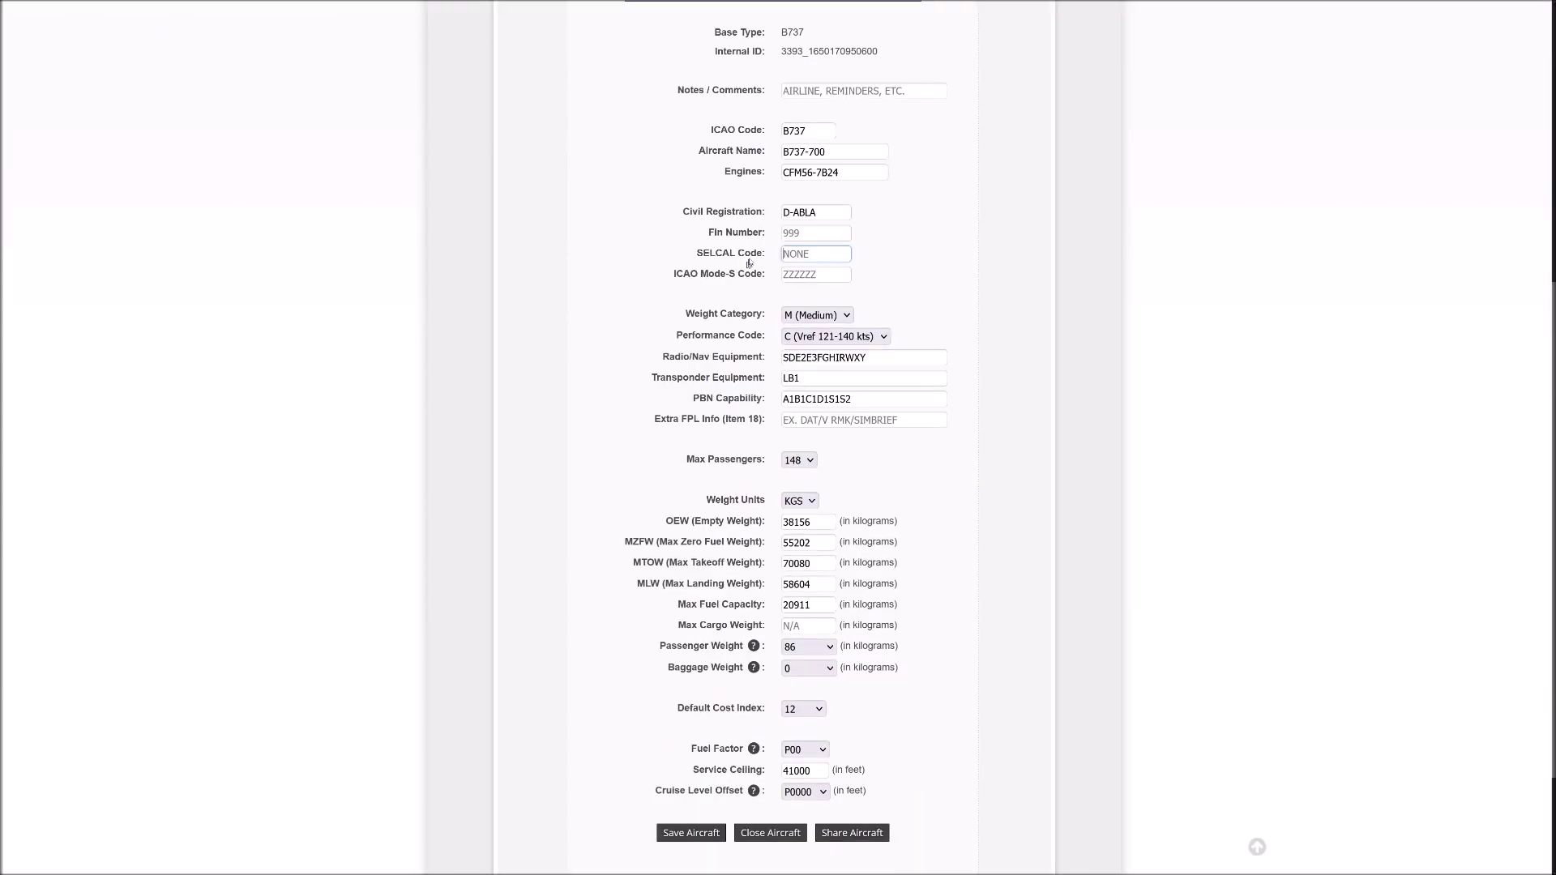
pyautogui.click(799, 274)
pyautogui.write('S')
pyautogui.click(710, 272)
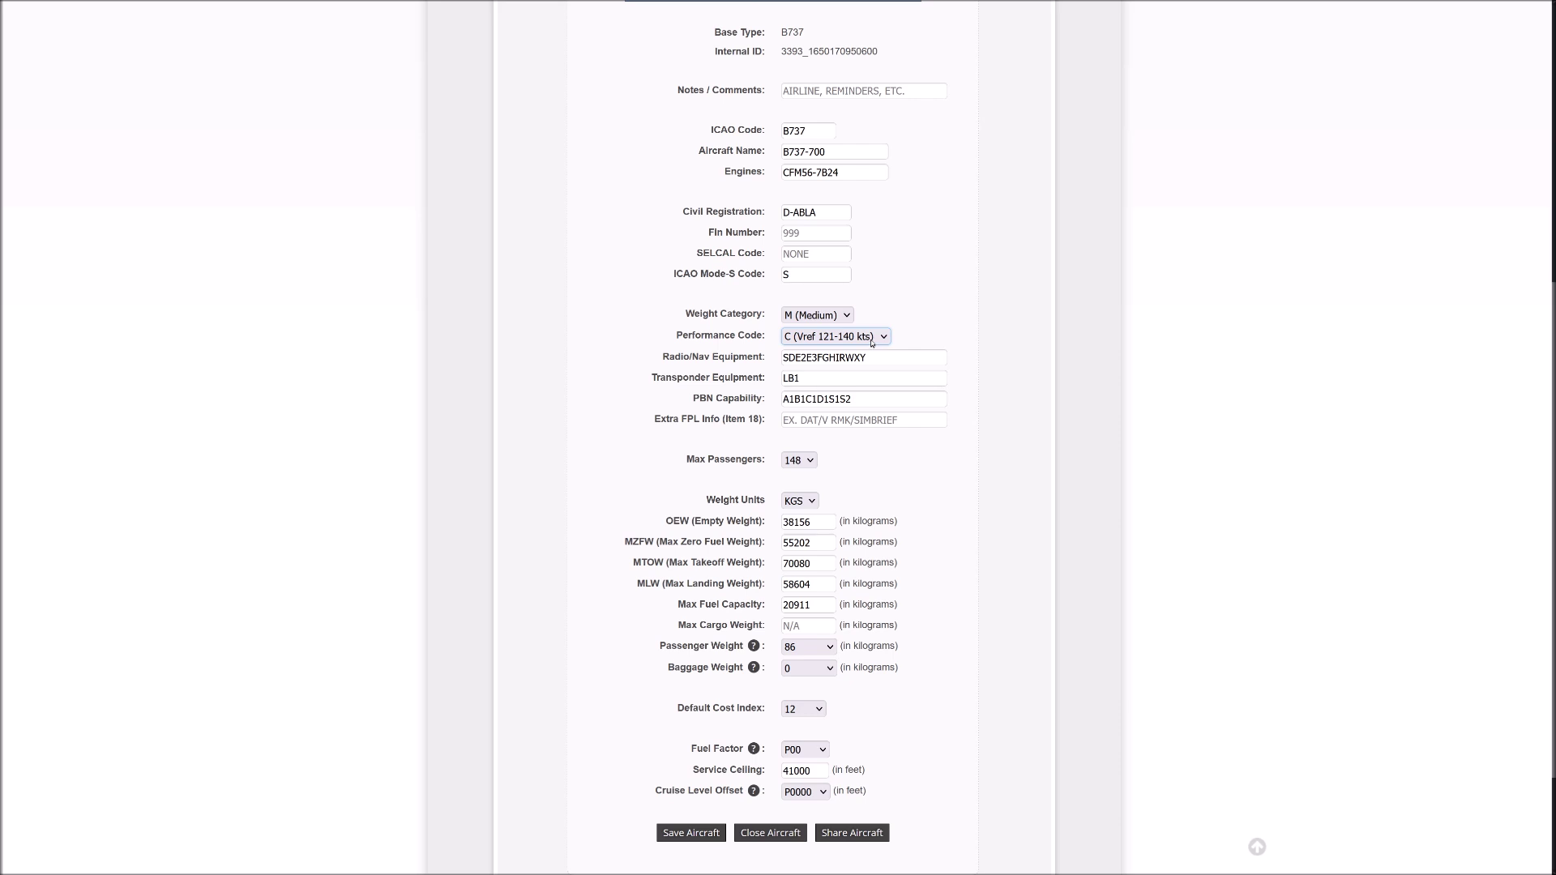
# Review the available performance codes and choose C (Vref 121-140 kts)
pyautogui.click(815, 337)
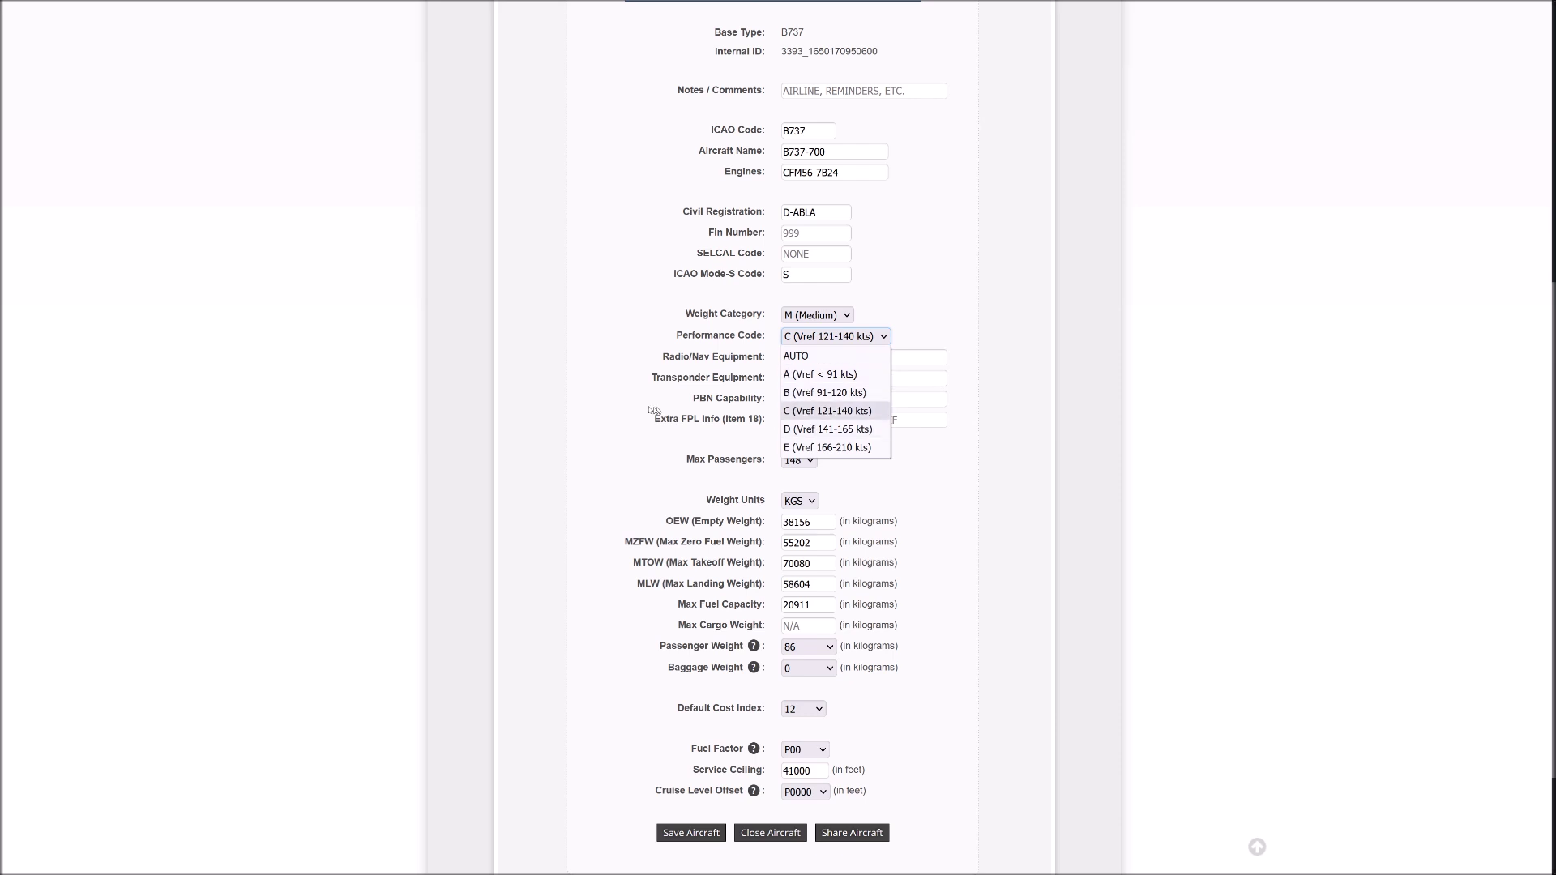
pyautogui.click(620, 383)
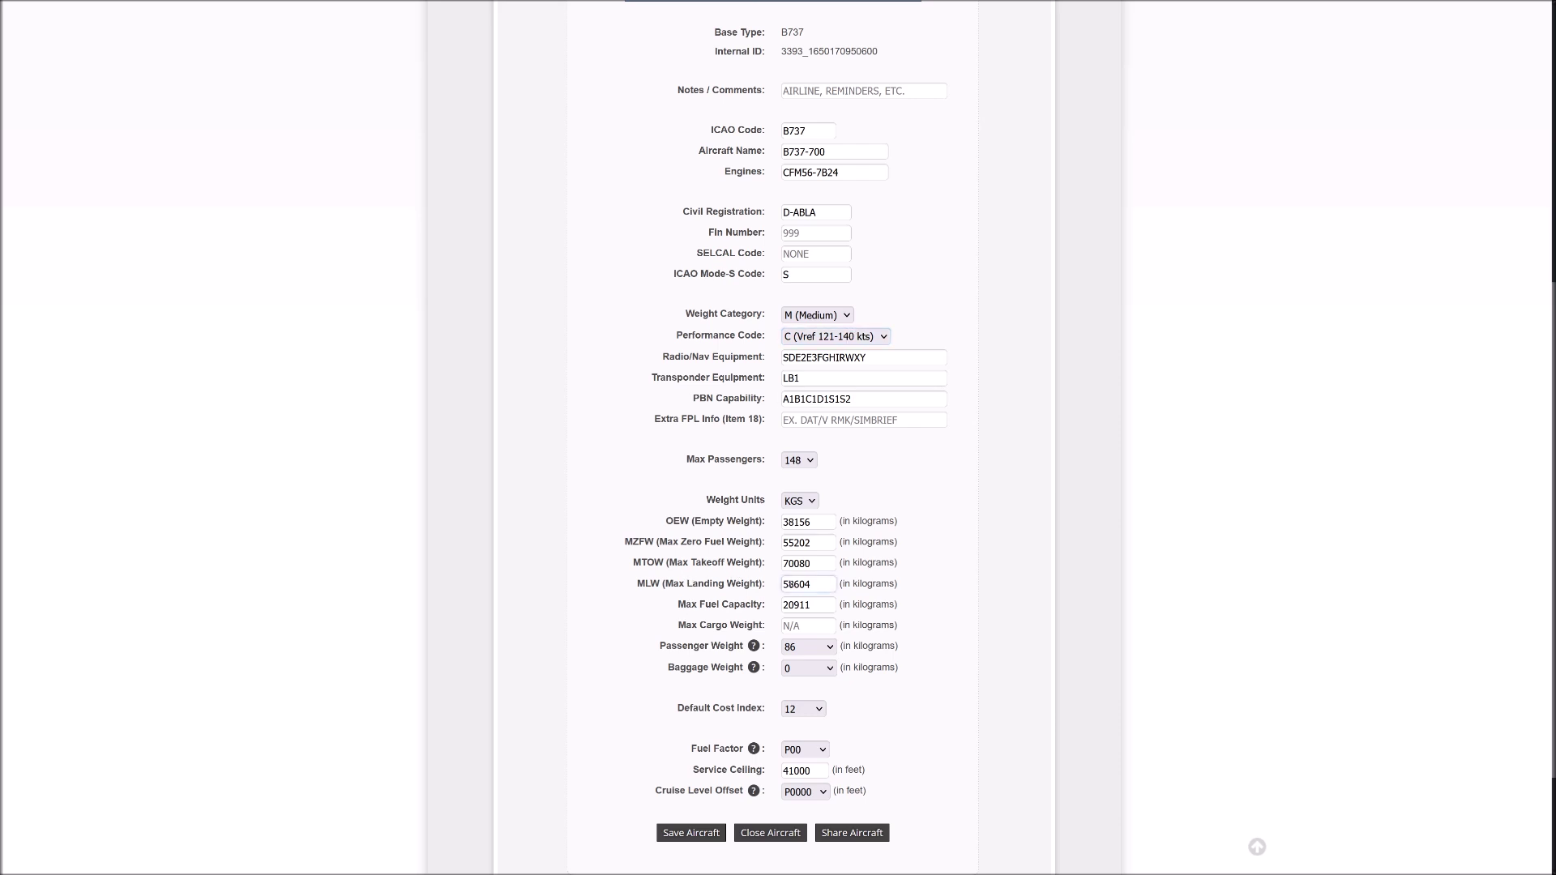
pyautogui.click(827, 336)
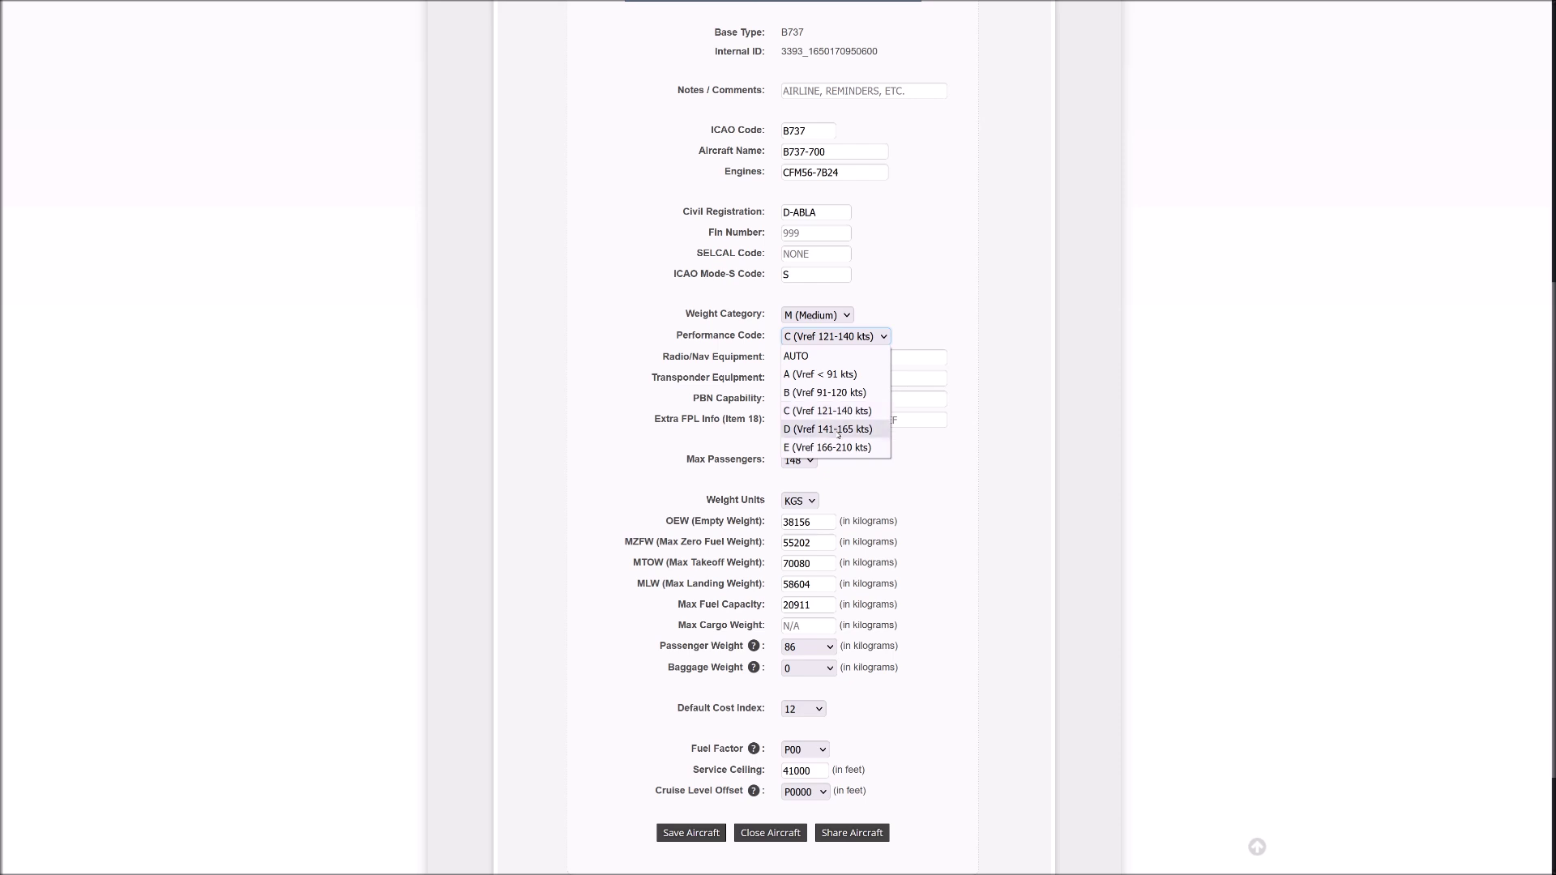
pyautogui.click(826, 411)
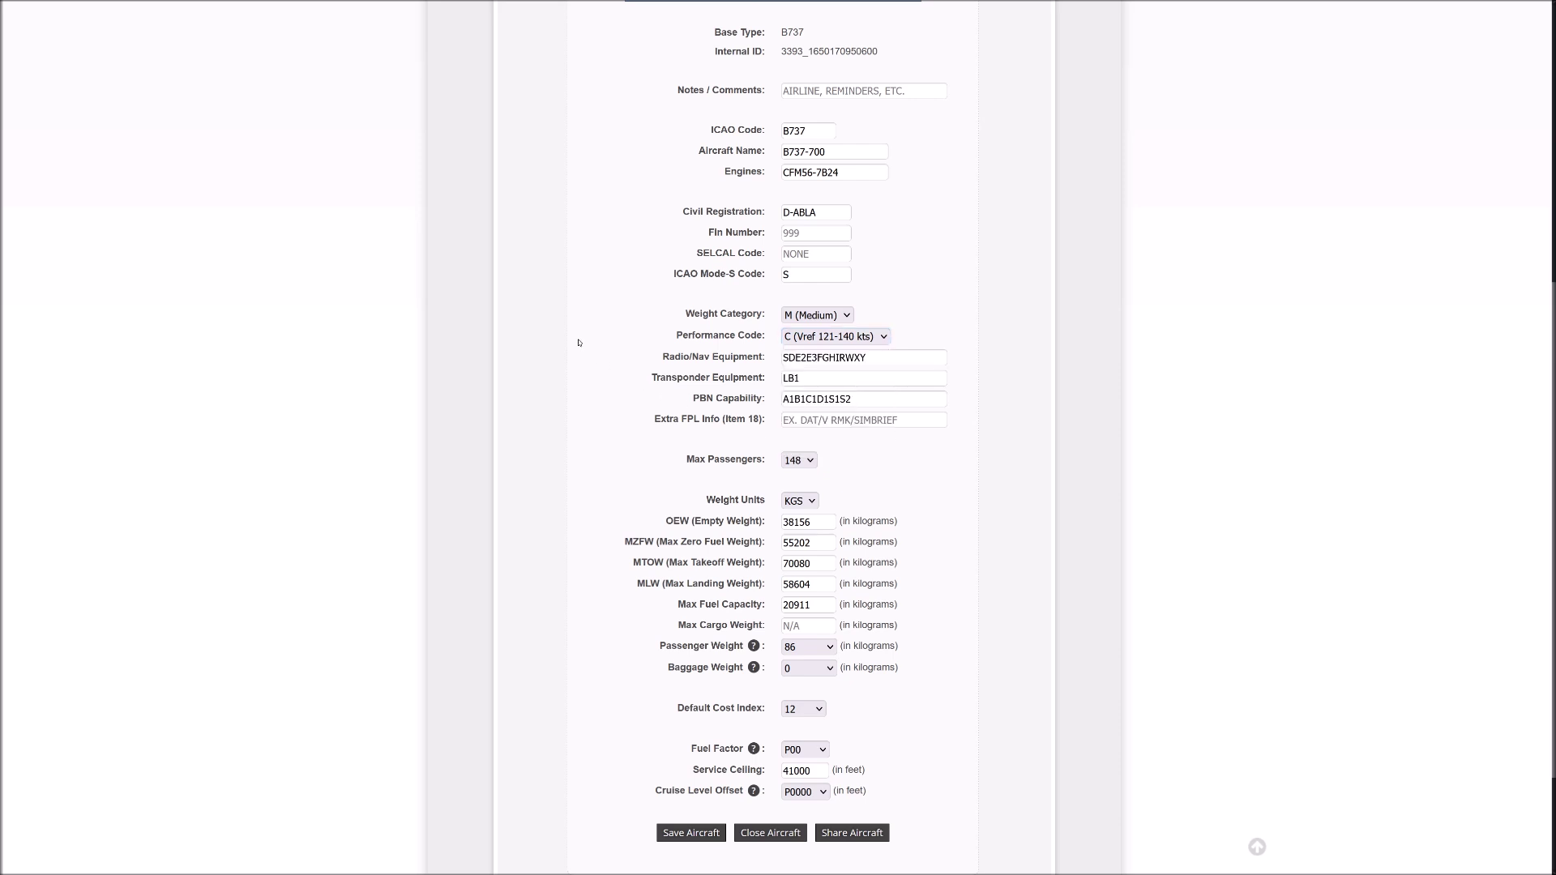
# Examine the radio/nav equipment, PBN capability, extra FPL info and maximum passenger options
pyautogui.click(783, 359)
pyautogui.click(866, 398)
pyautogui.click(870, 420)
pyautogui.click(802, 459)
pyautogui.click(790, 464)
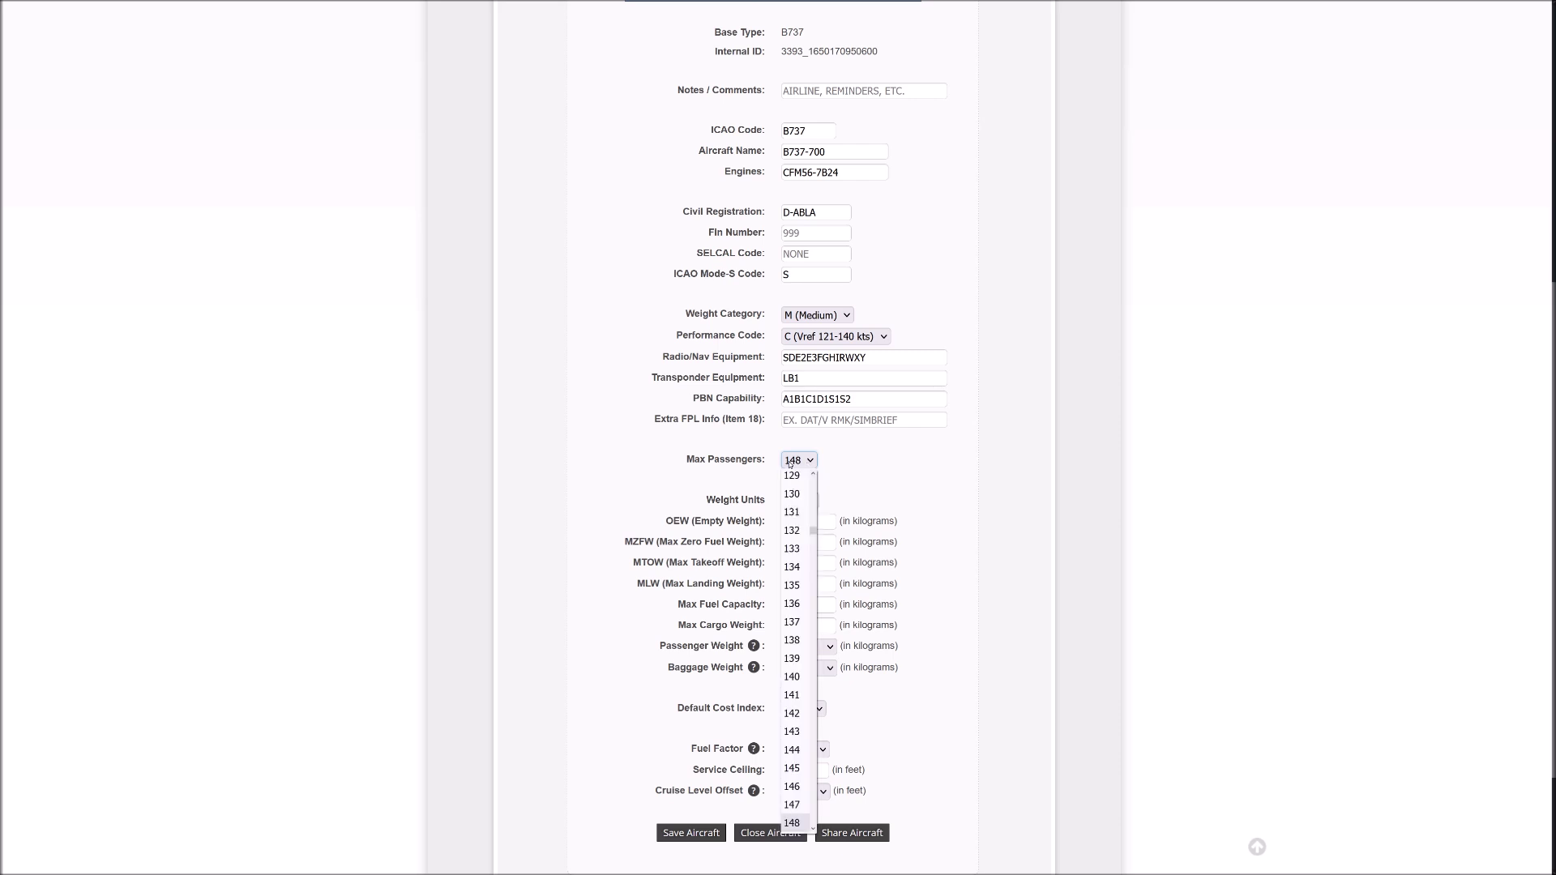
pyautogui.click(890, 462)
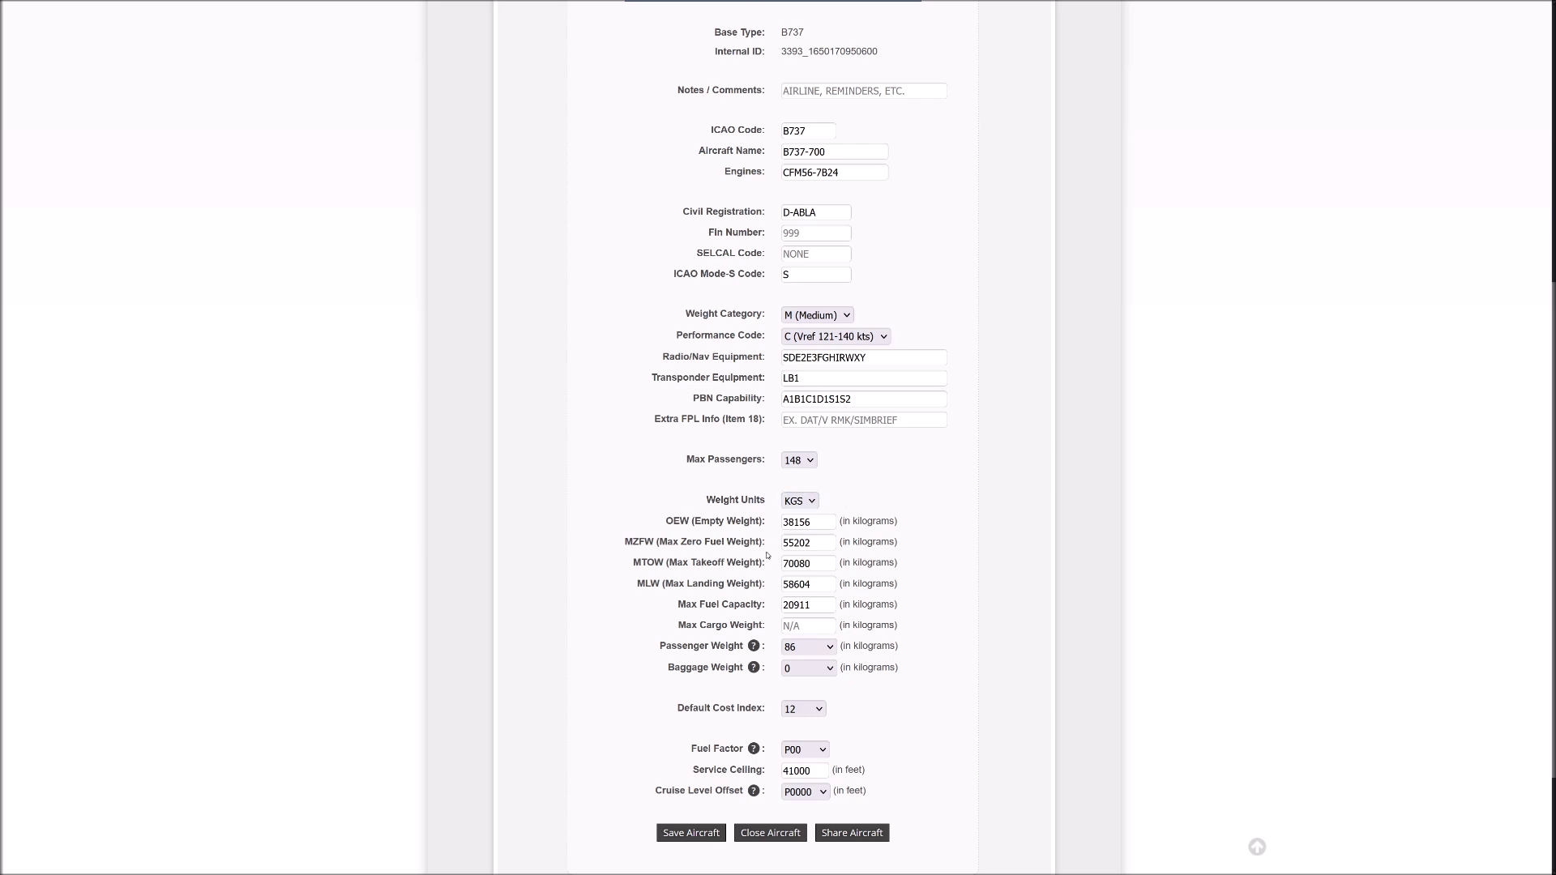
# Examine the airframe's weight units, weight limits and maximum cargo weight field
pyautogui.scroll(-3, 768, 556)
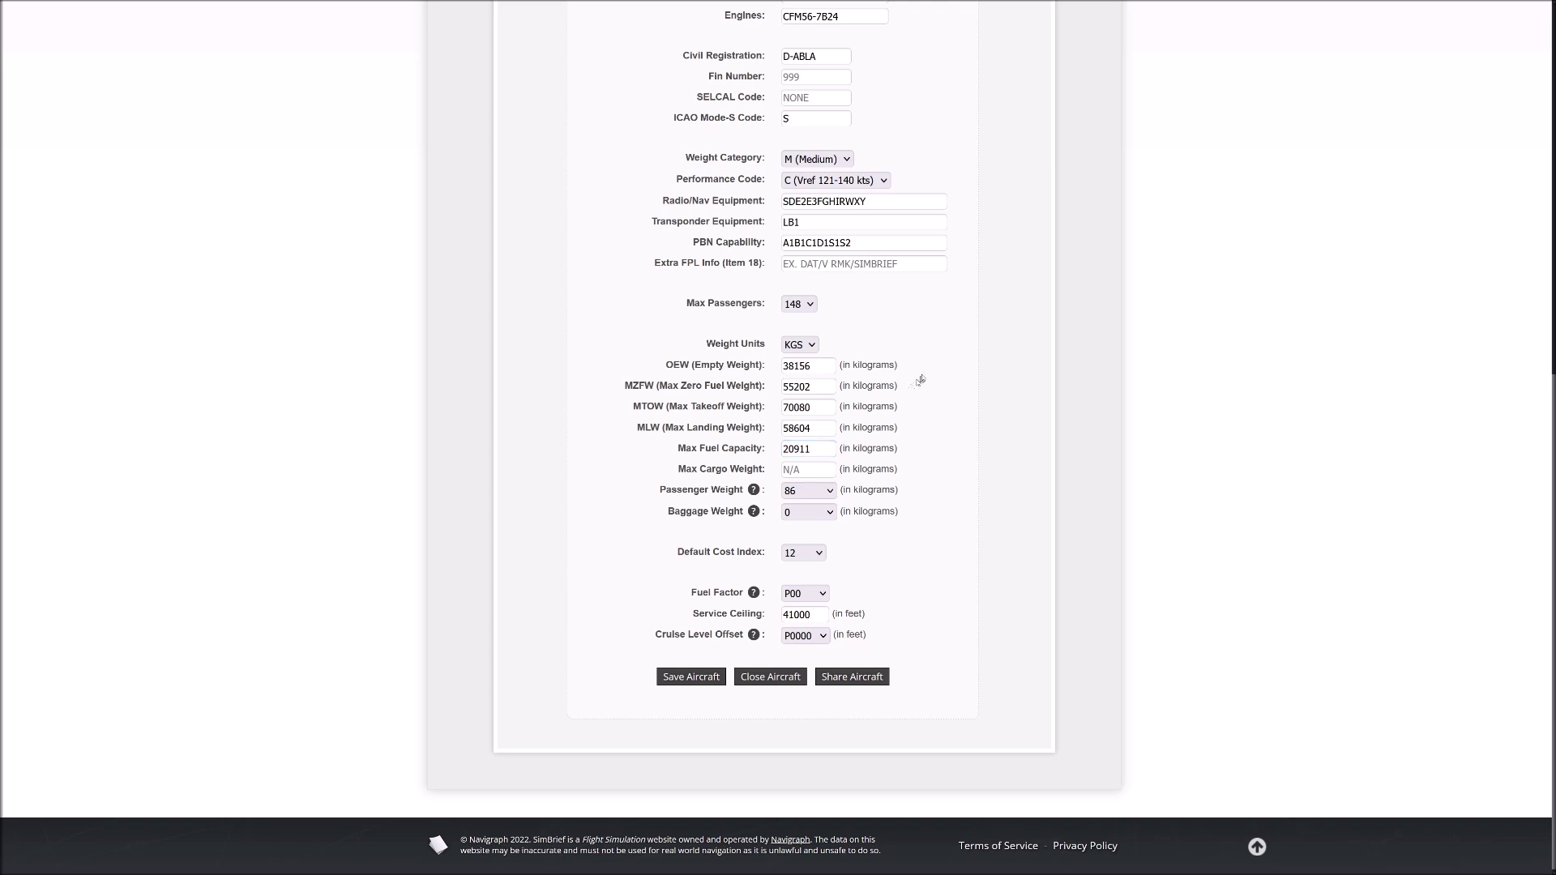
pyautogui.moveTo(924, 366); pyautogui.dragTo(848, 350)
pyautogui.click(835, 343)
pyautogui.click(808, 470)
pyautogui.click(601, 528)
# Set the airframe's baggage weight to 13 kg
pyautogui.click(801, 519)
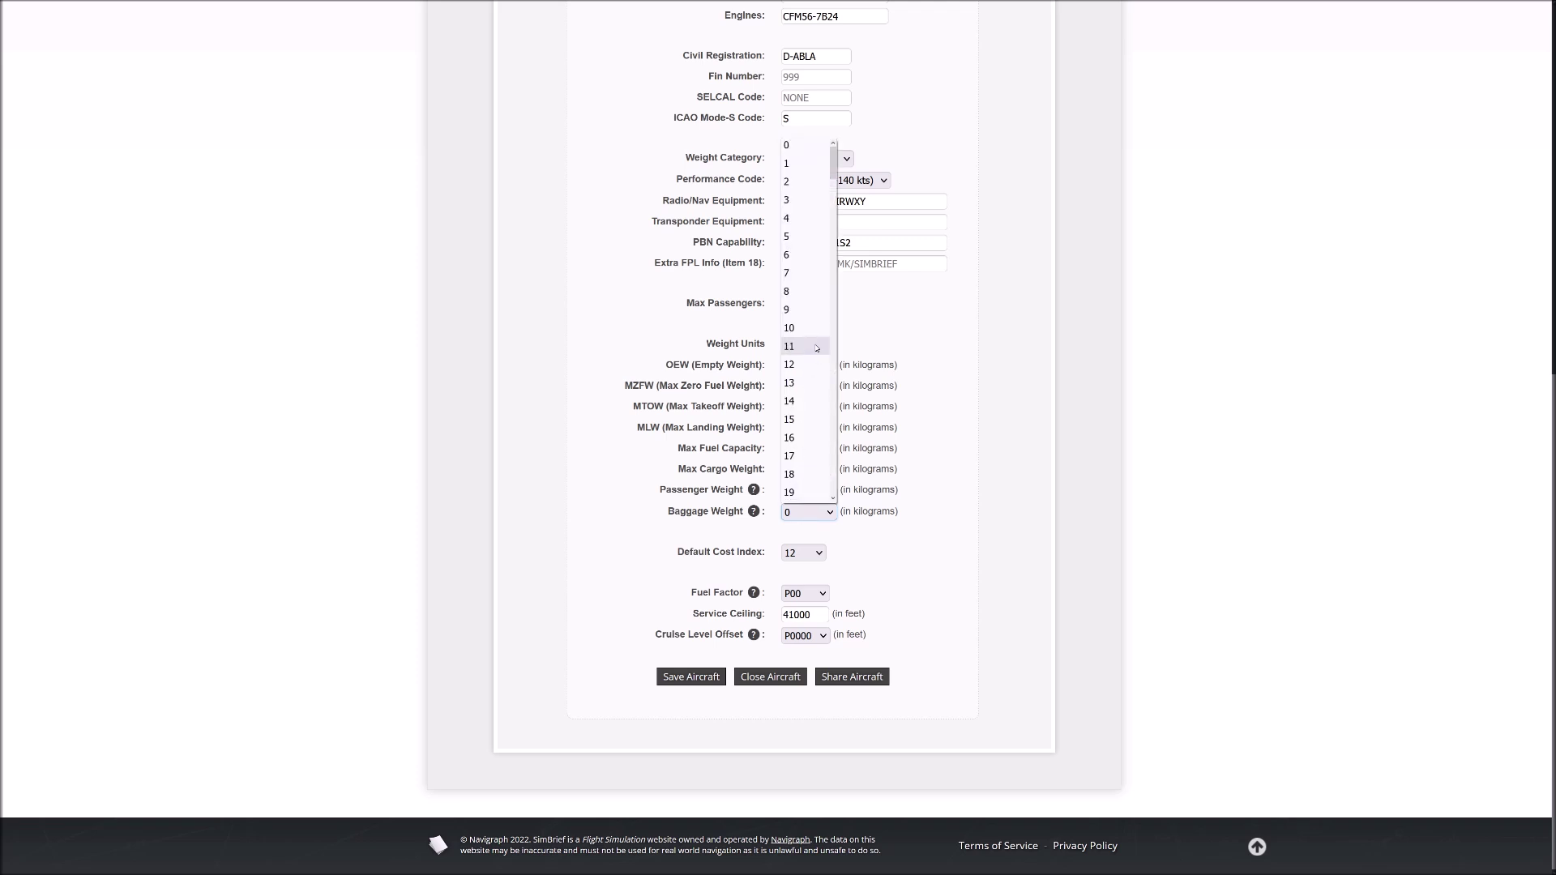
pyautogui.click(807, 384)
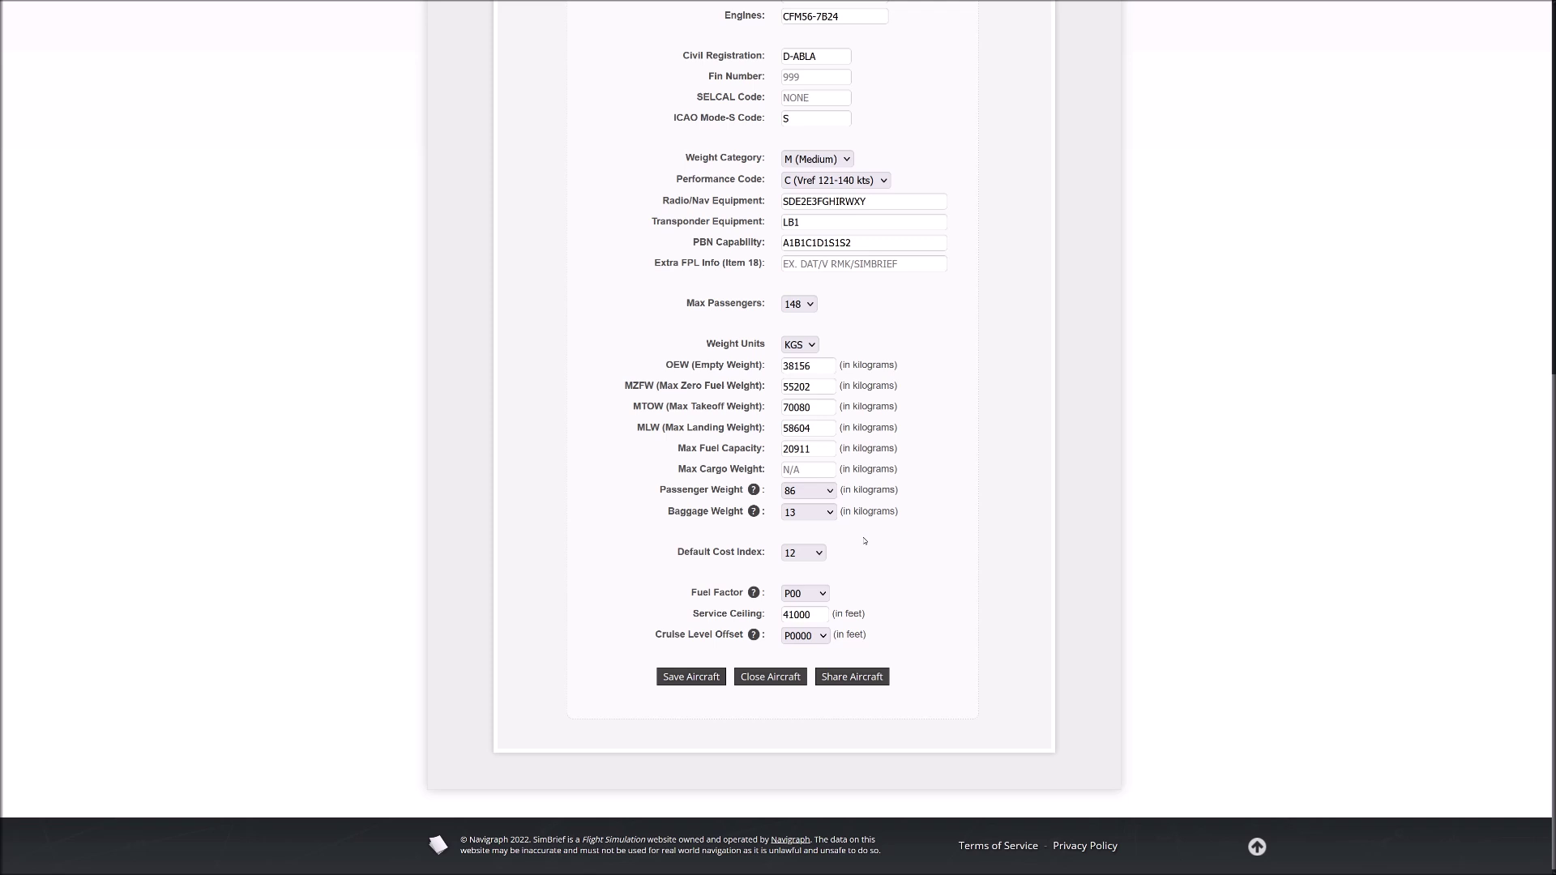
pyautogui.click(799, 518)
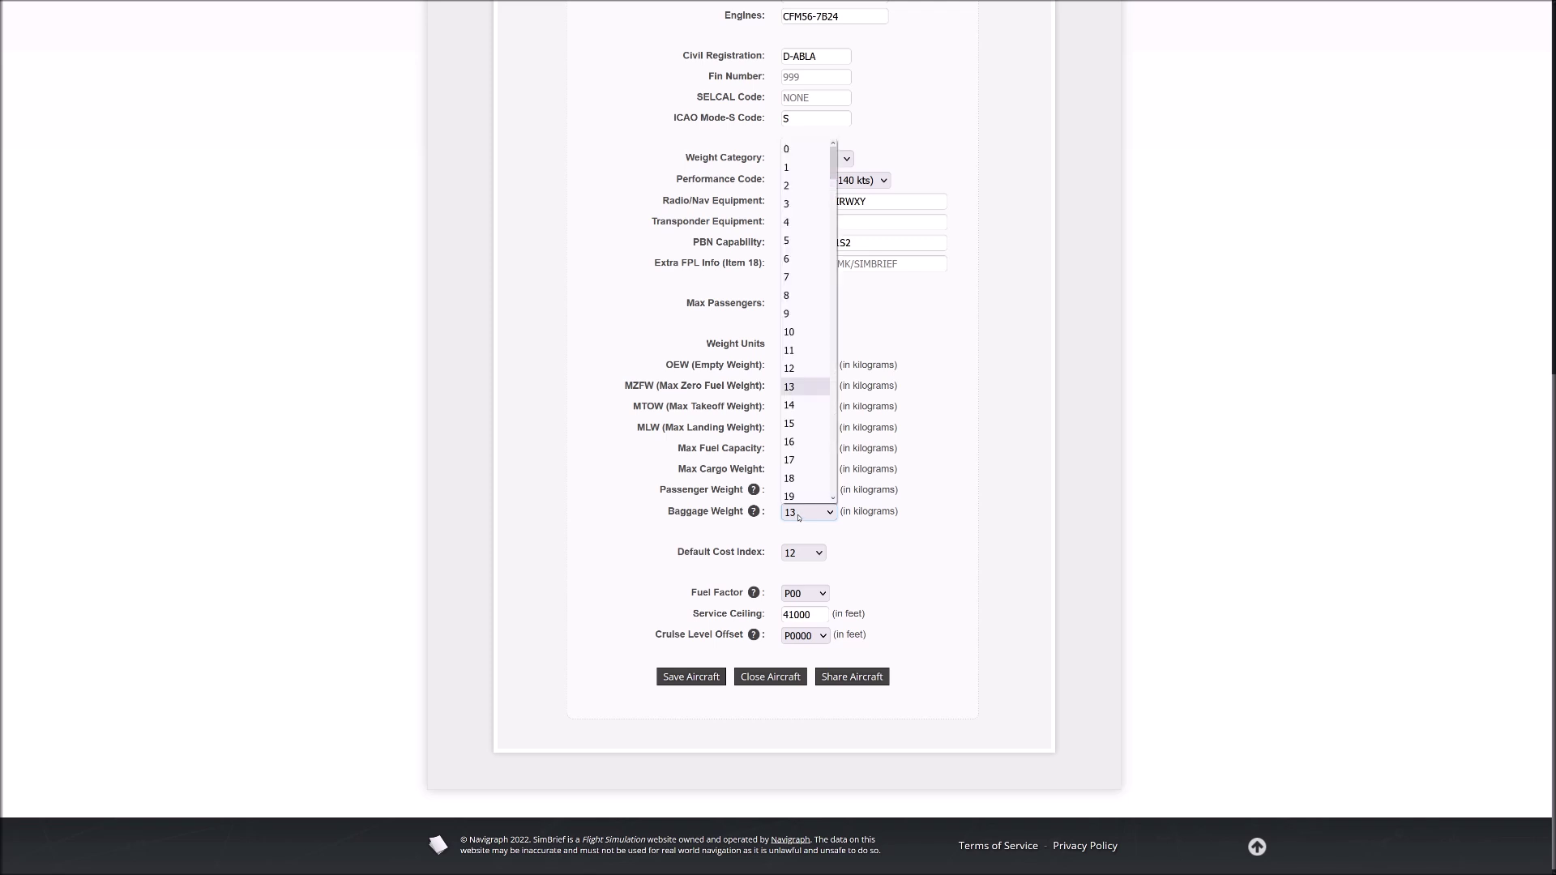
pyautogui.click(906, 540)
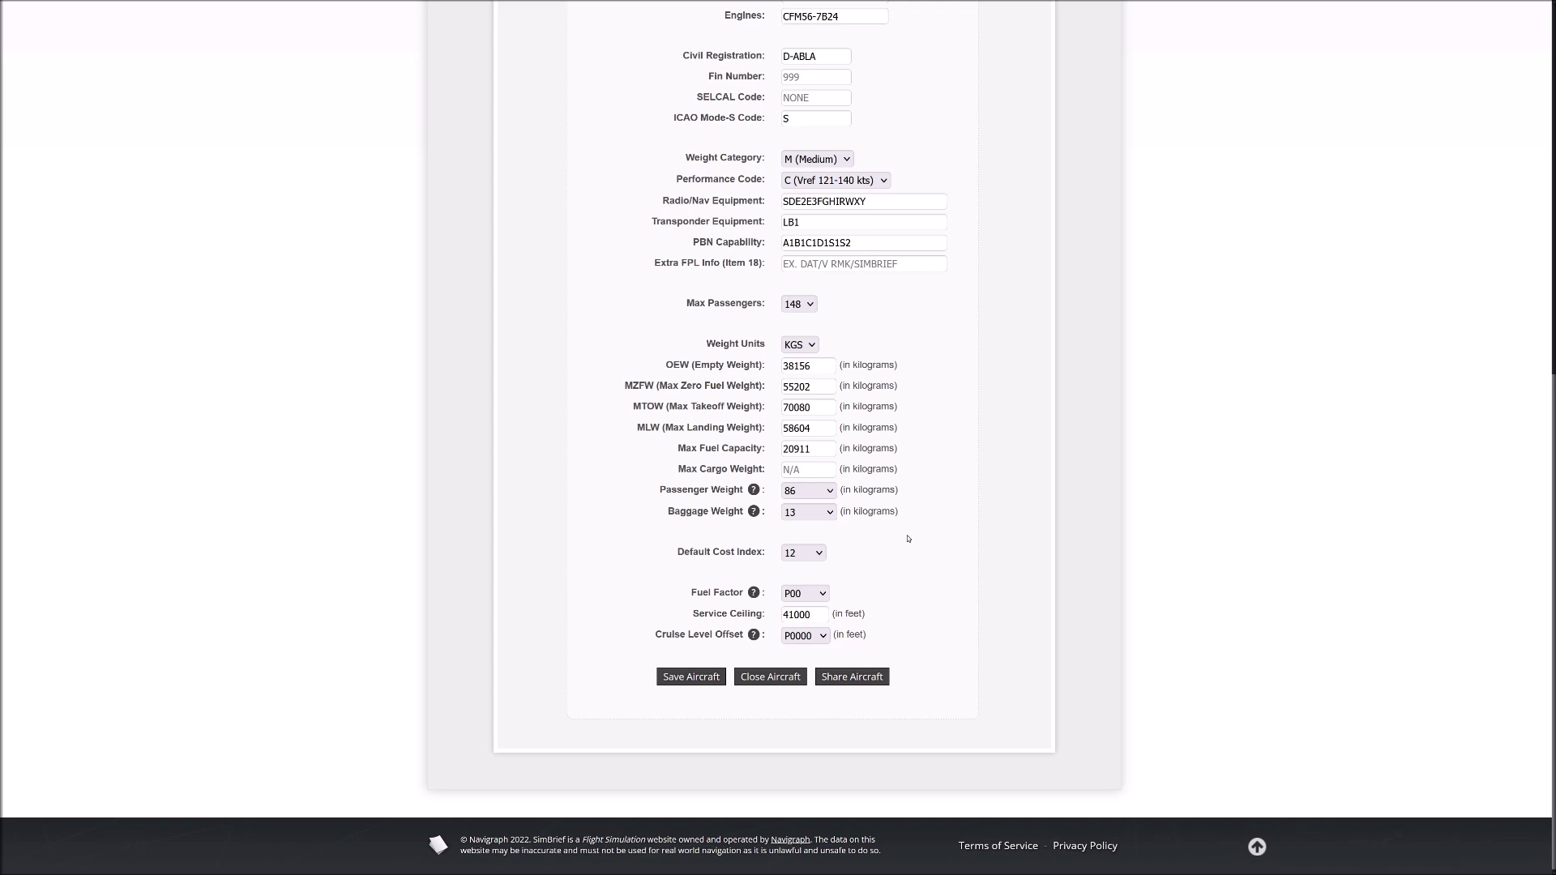
# Set the airframe's baggage weight back to 0
pyautogui.click(818, 512)
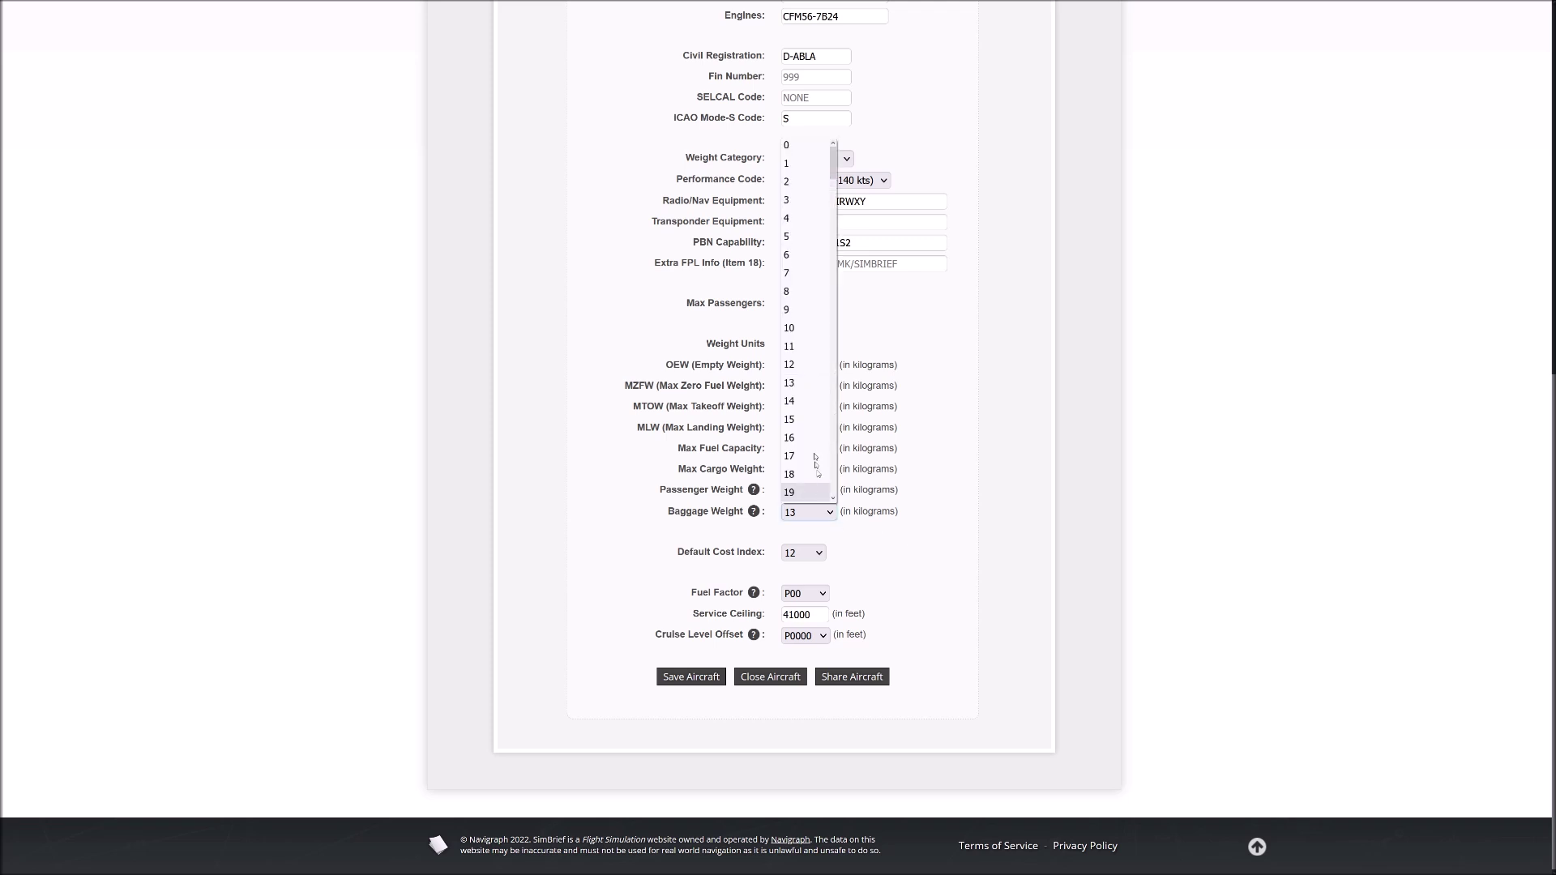
pyautogui.click(796, 146)
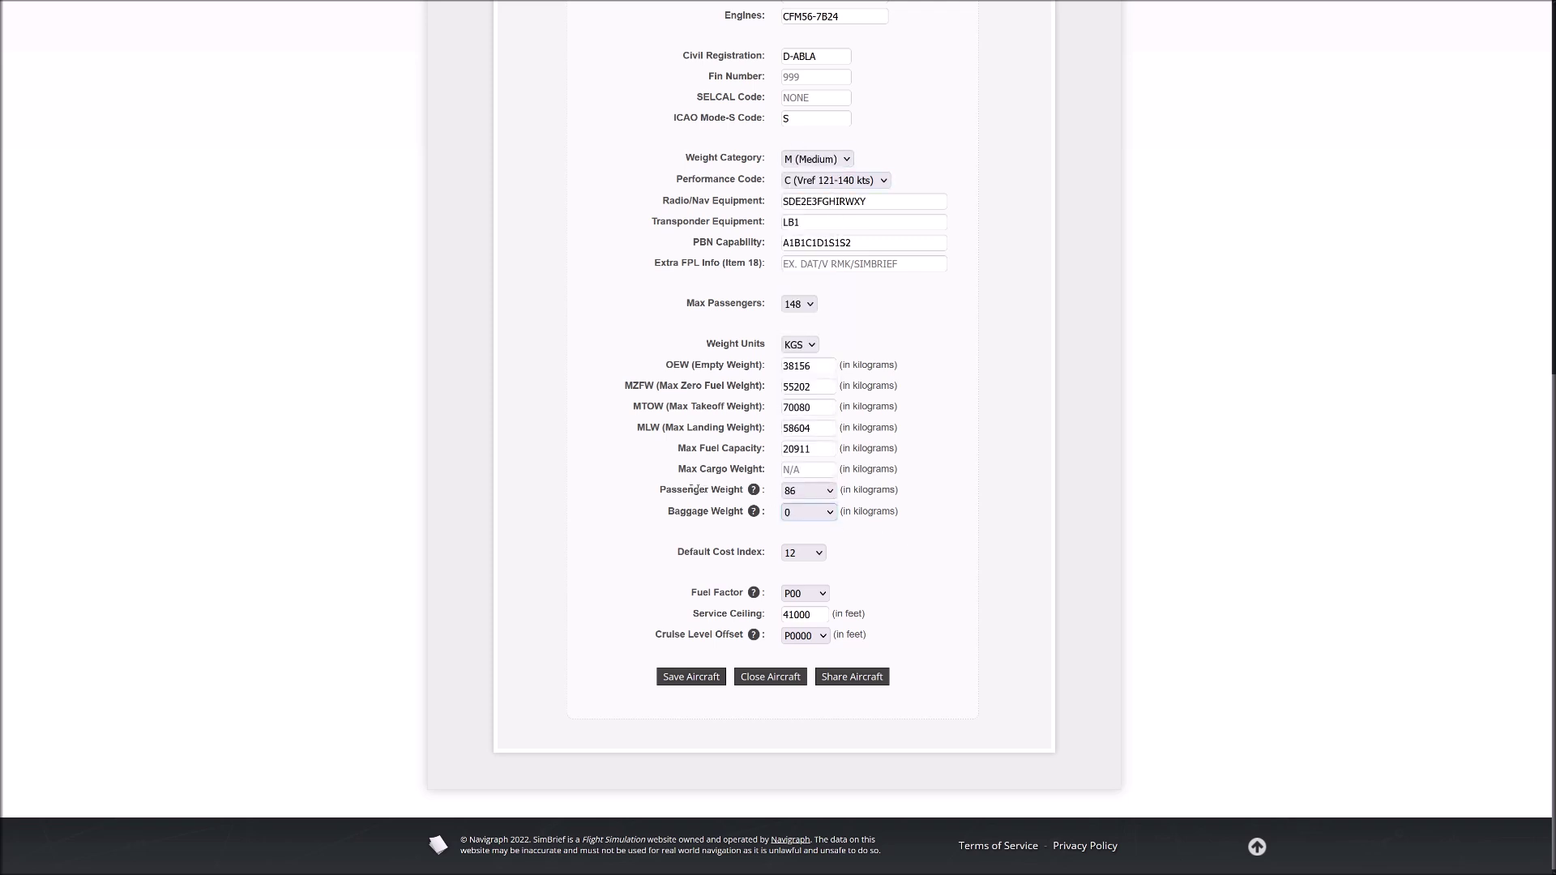
pyautogui.click(847, 526)
# Examine the airframe's passenger weight setting and the available fuel factor options
pyautogui.moveTo(654, 492); pyautogui.dragTo(908, 496)
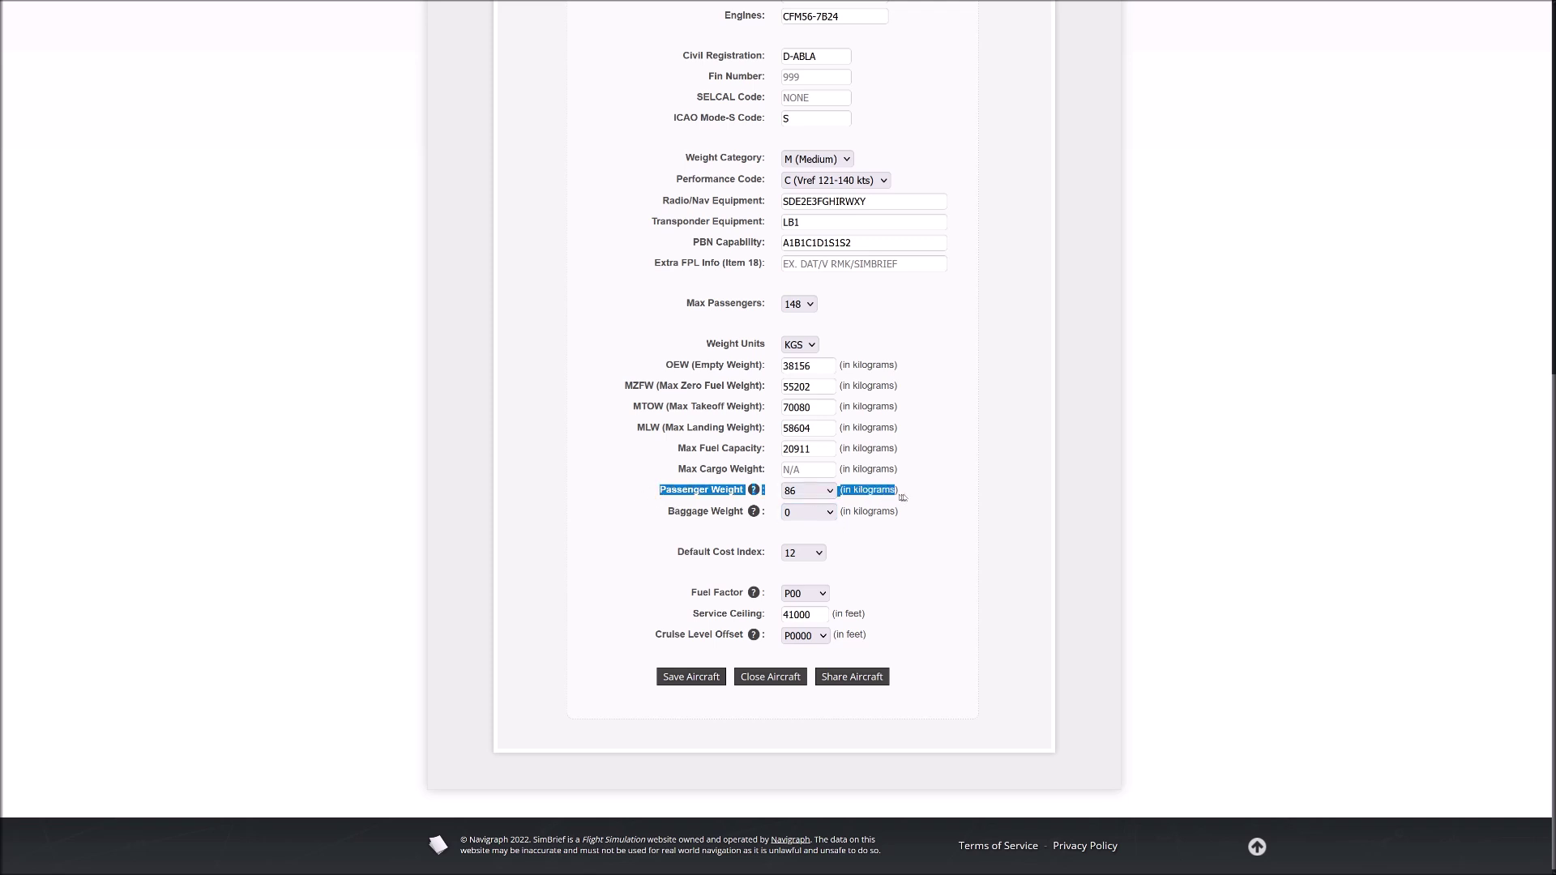
pyautogui.click(914, 497)
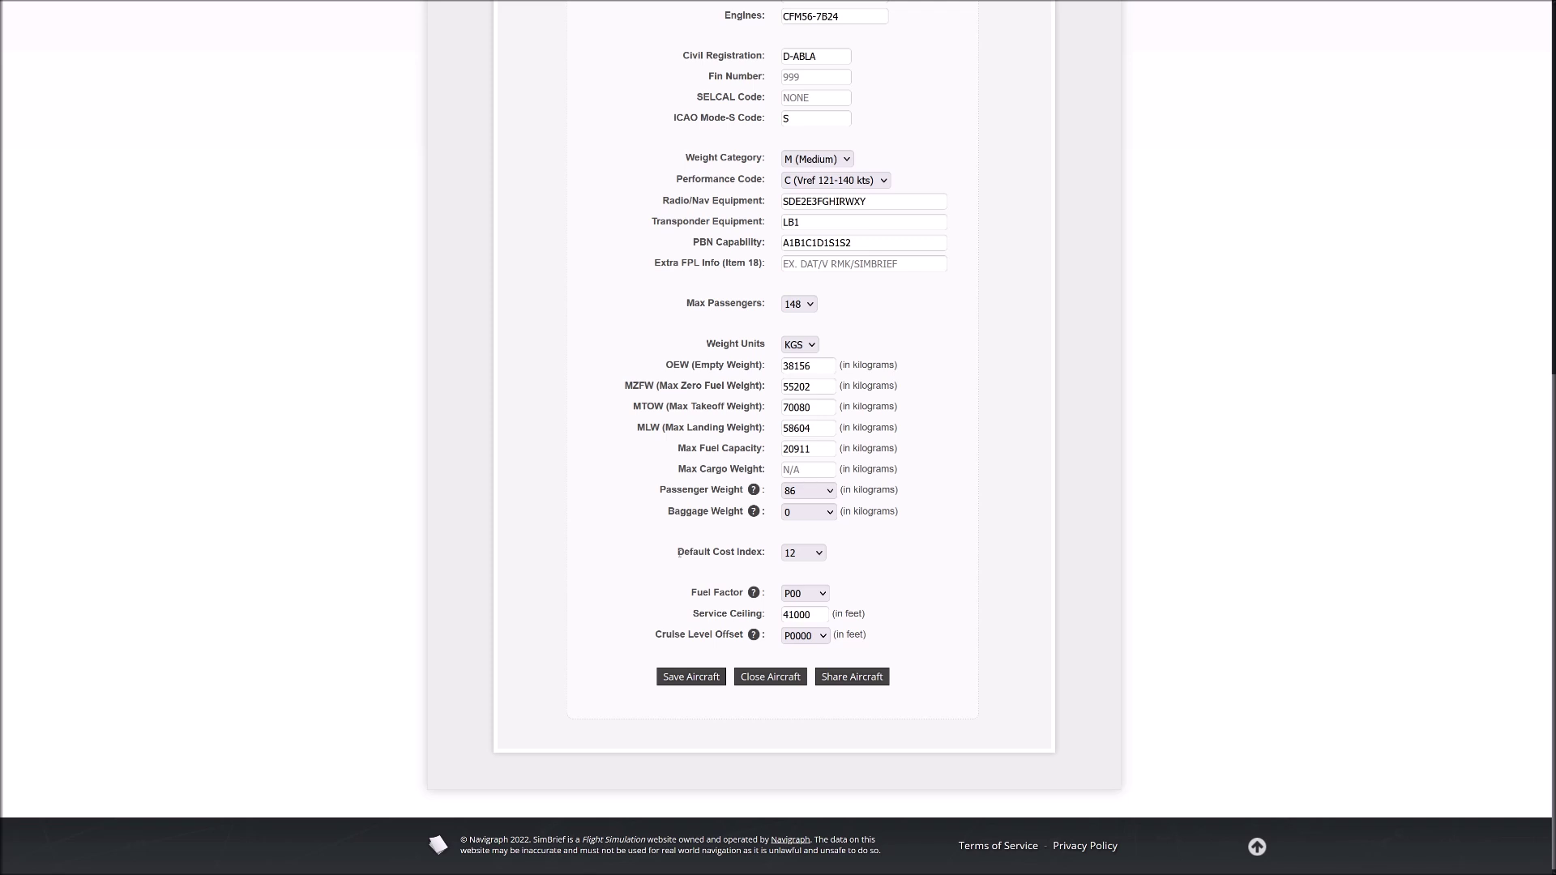
pyautogui.scroll(3, 657, 630)
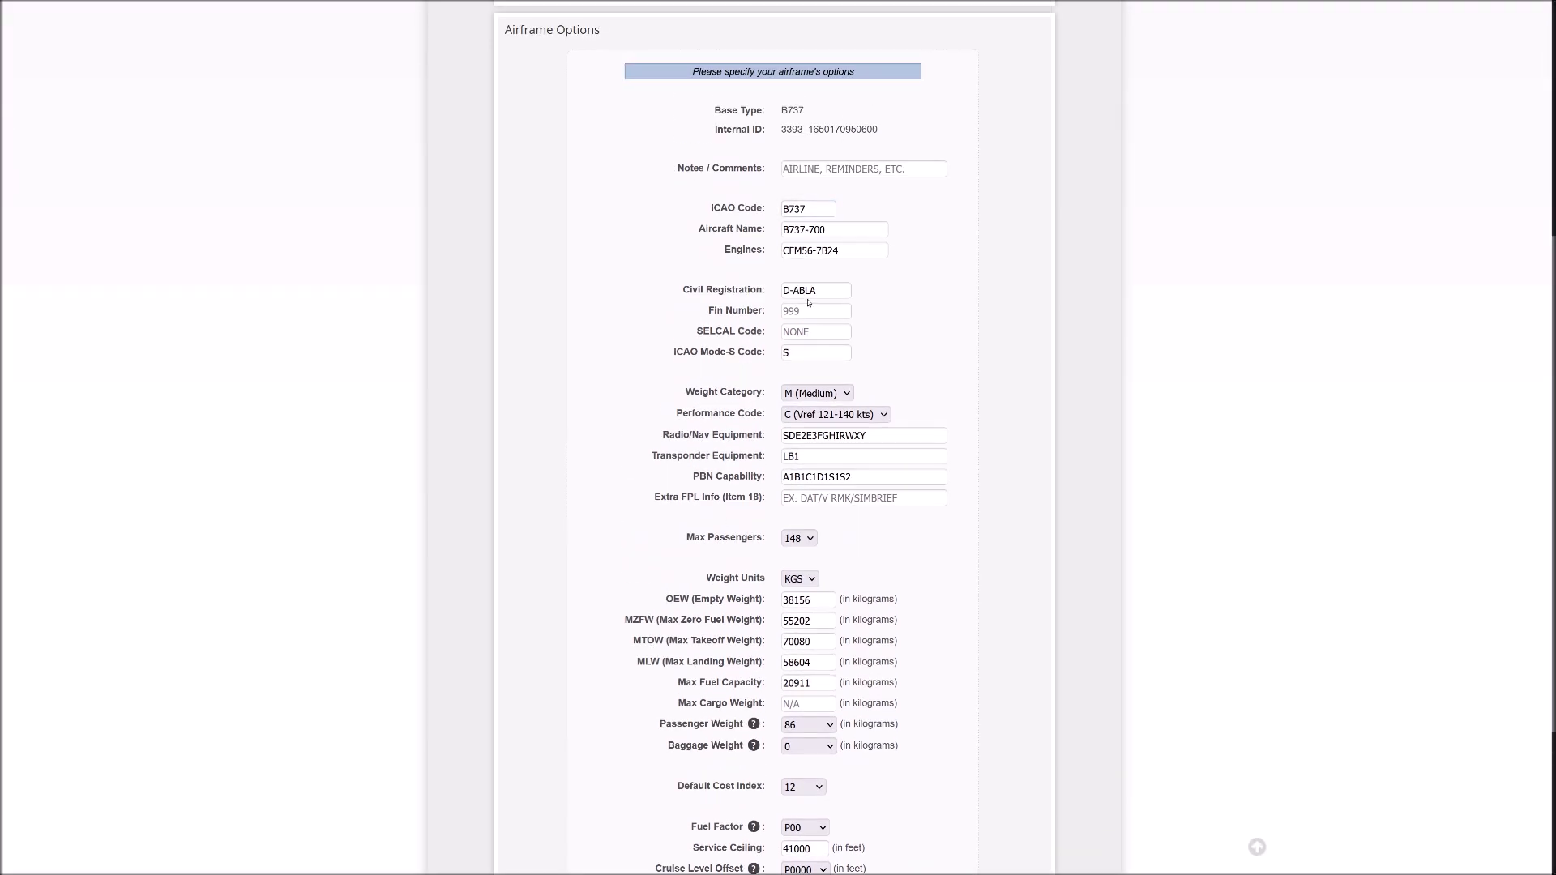
pyautogui.scroll(-1, 945, 325)
pyautogui.scroll(-2, 957, 336)
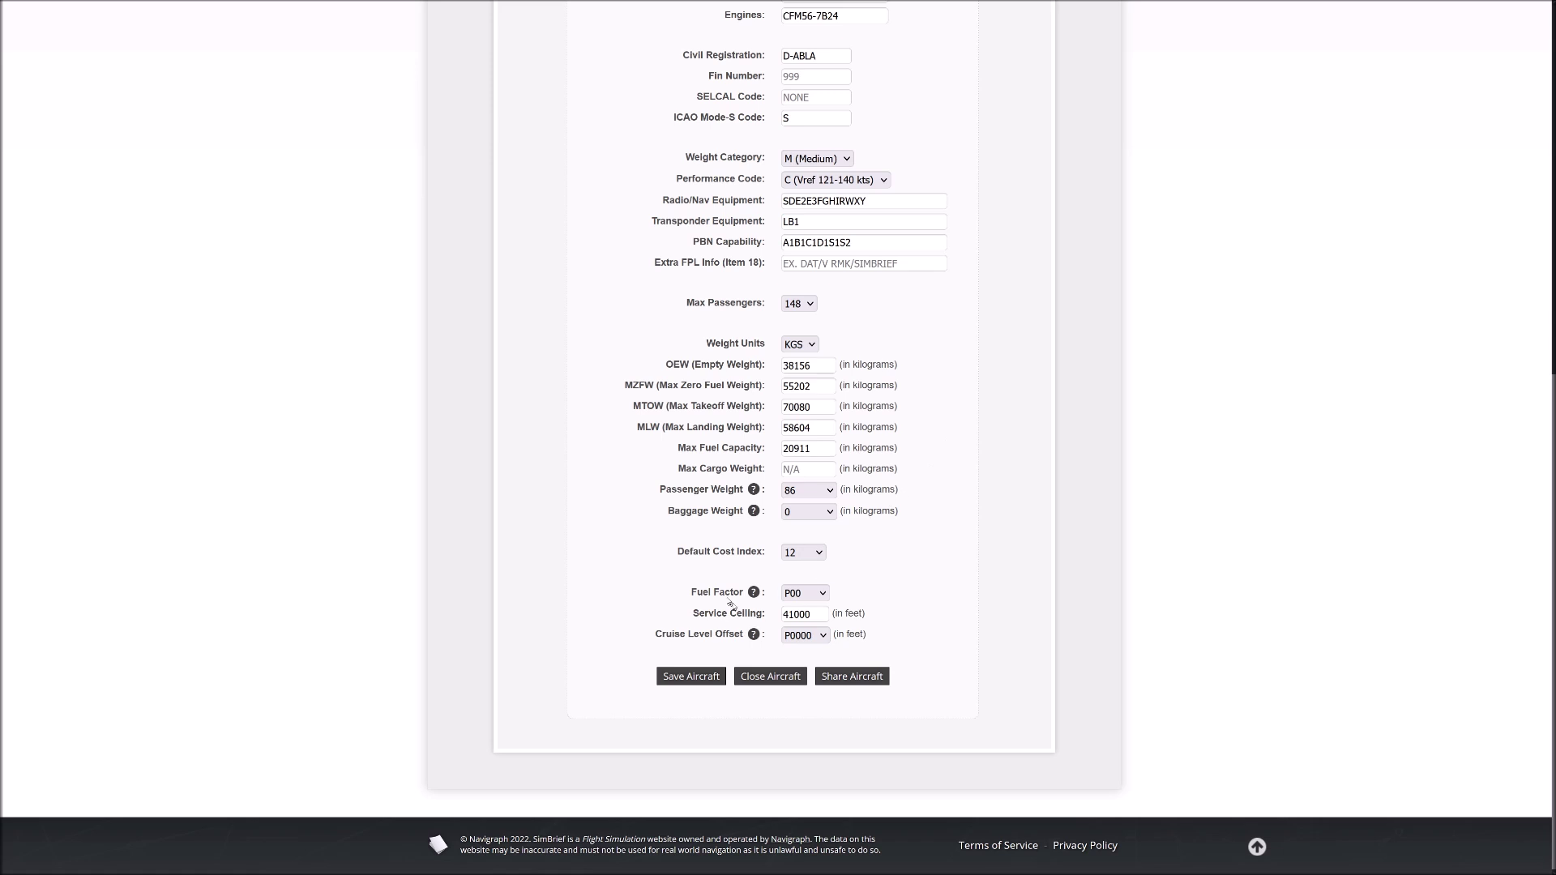
pyautogui.moveTo(689, 598); pyautogui.dragTo(866, 598)
pyautogui.click(867, 597)
pyautogui.click(821, 594)
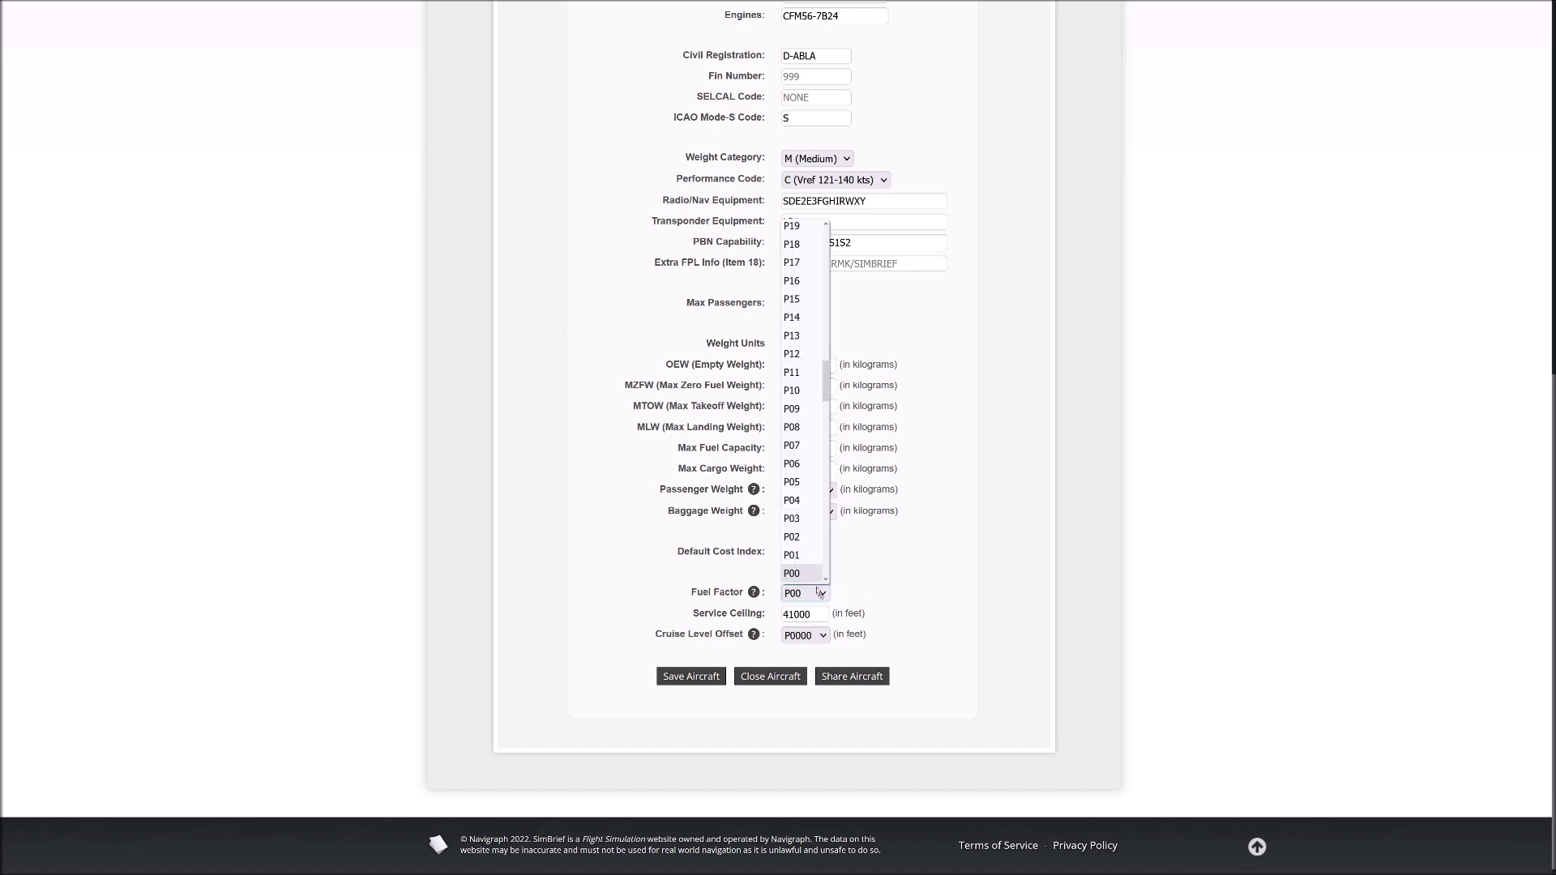
pyautogui.click(891, 578)
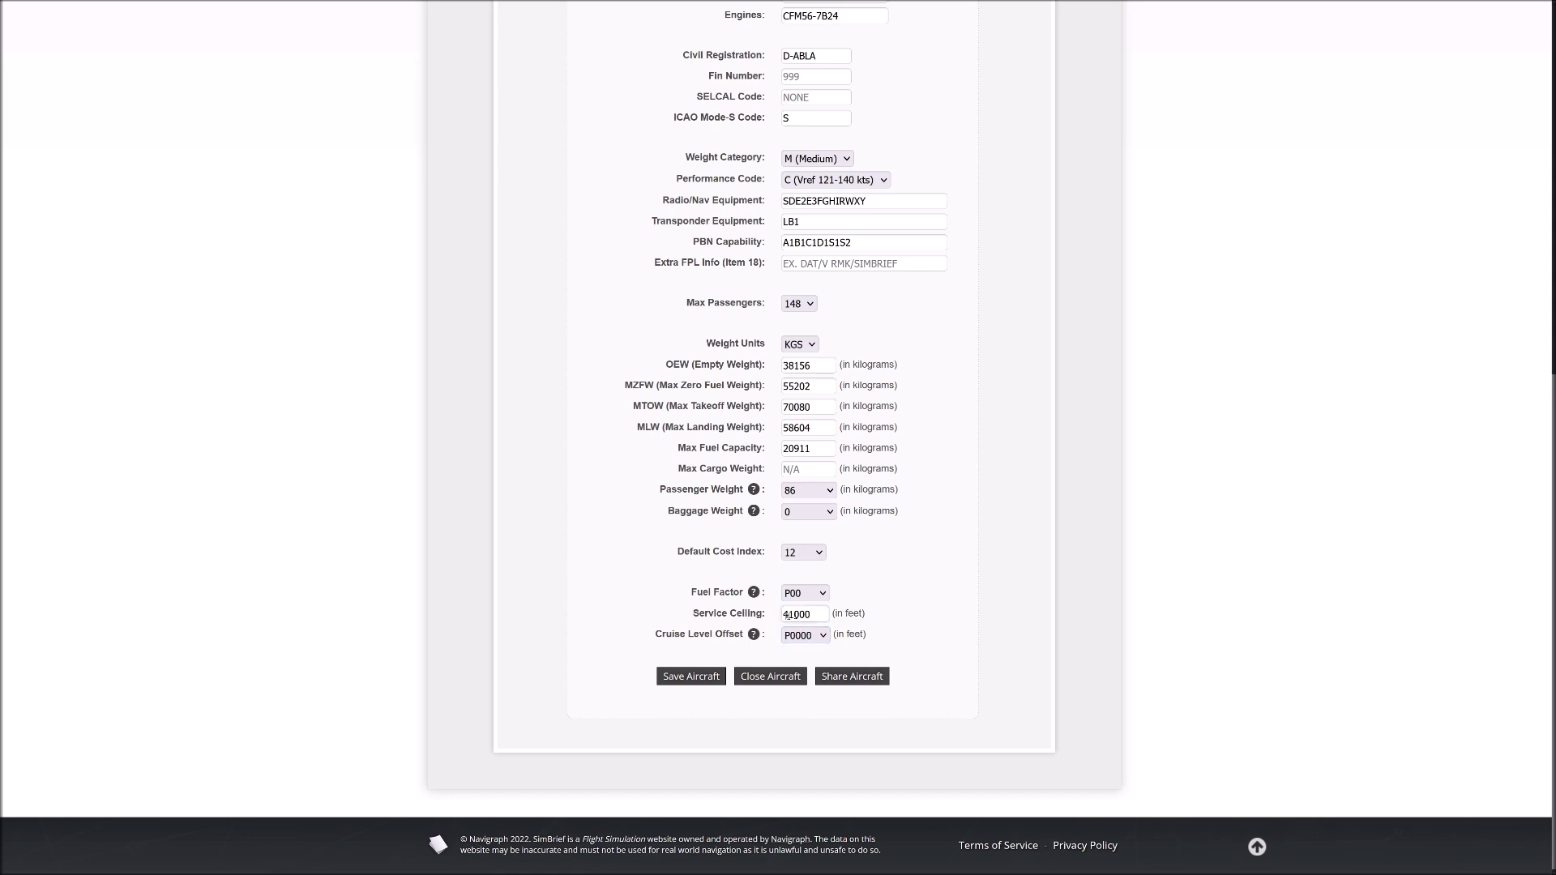
# Examine the service ceiling and the available cruise level offset options
pyautogui.moveTo(871, 615); pyautogui.dragTo(688, 614)
pyautogui.click(687, 614)
pyautogui.click(804, 637)
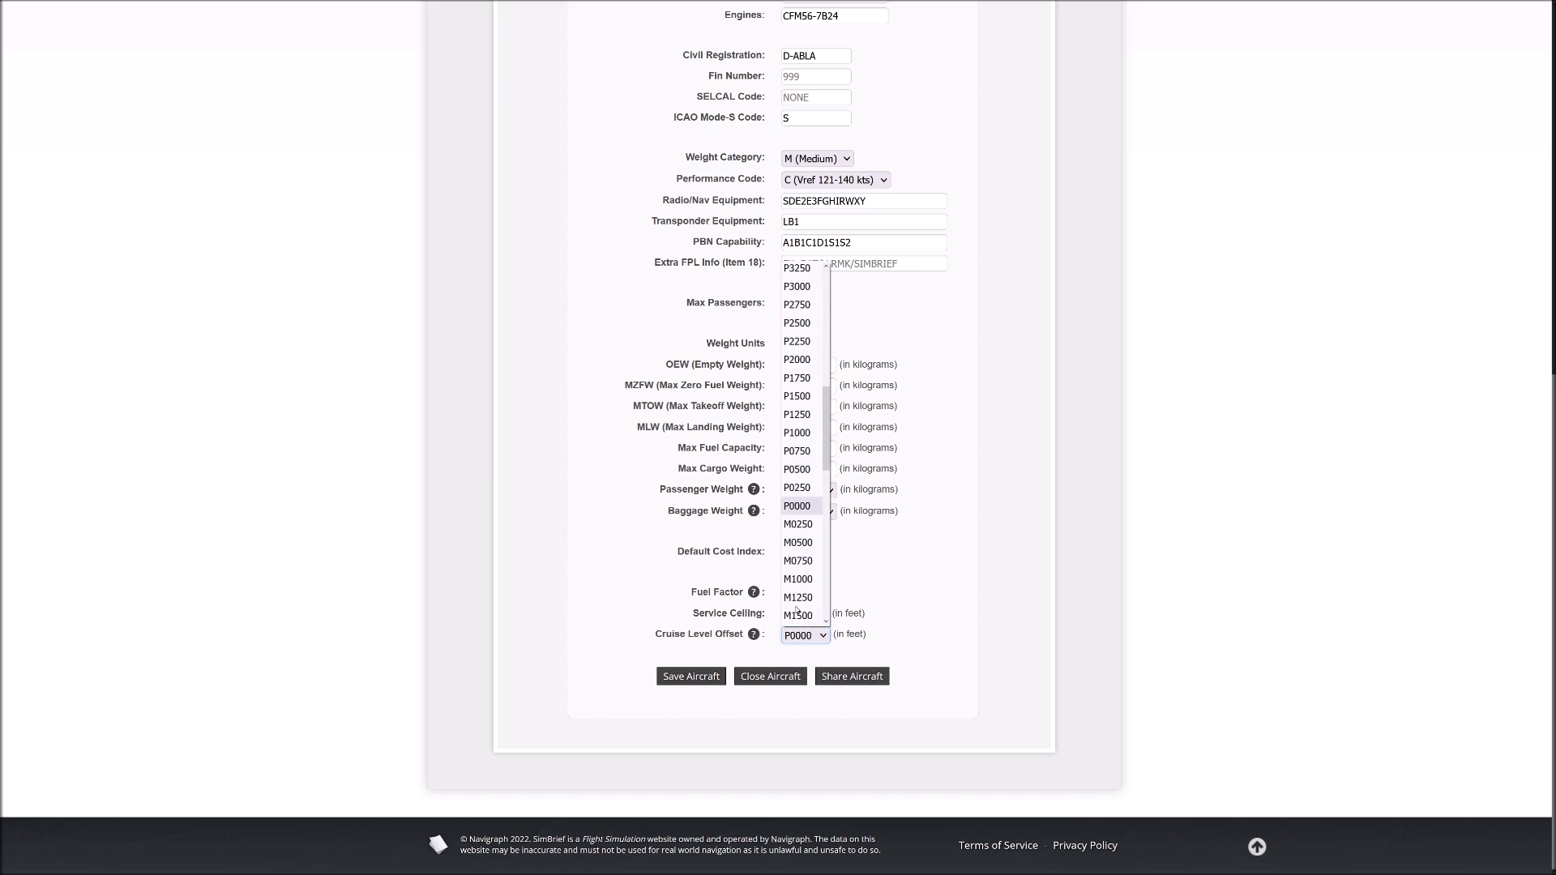
pyautogui.click(884, 645)
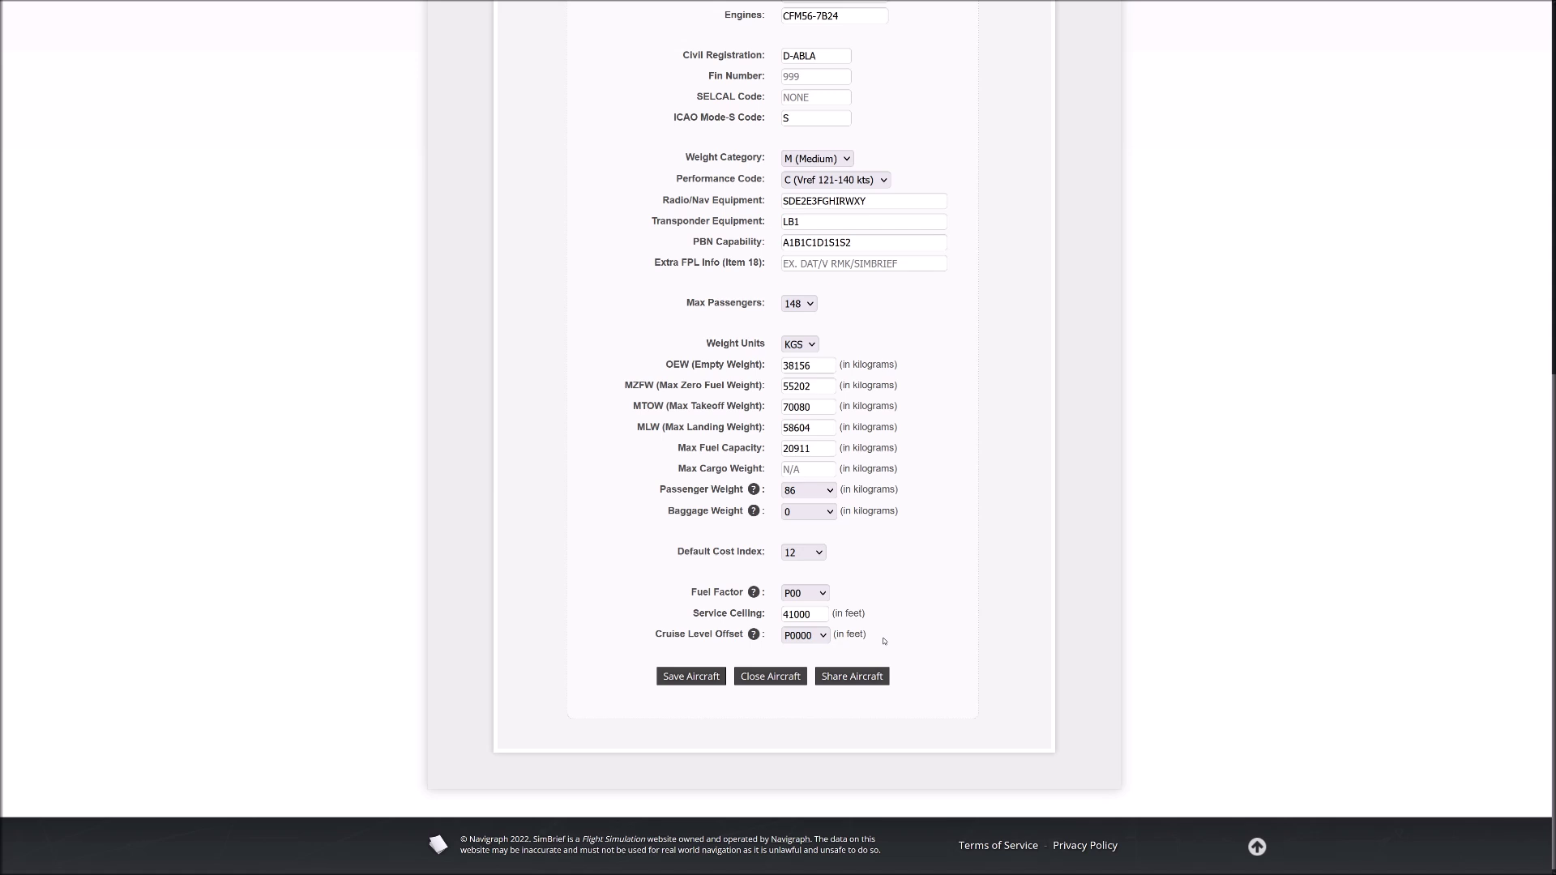
# Reload the airframe page to discard the unsaved Mode-S code entry
pyautogui.press('F5')
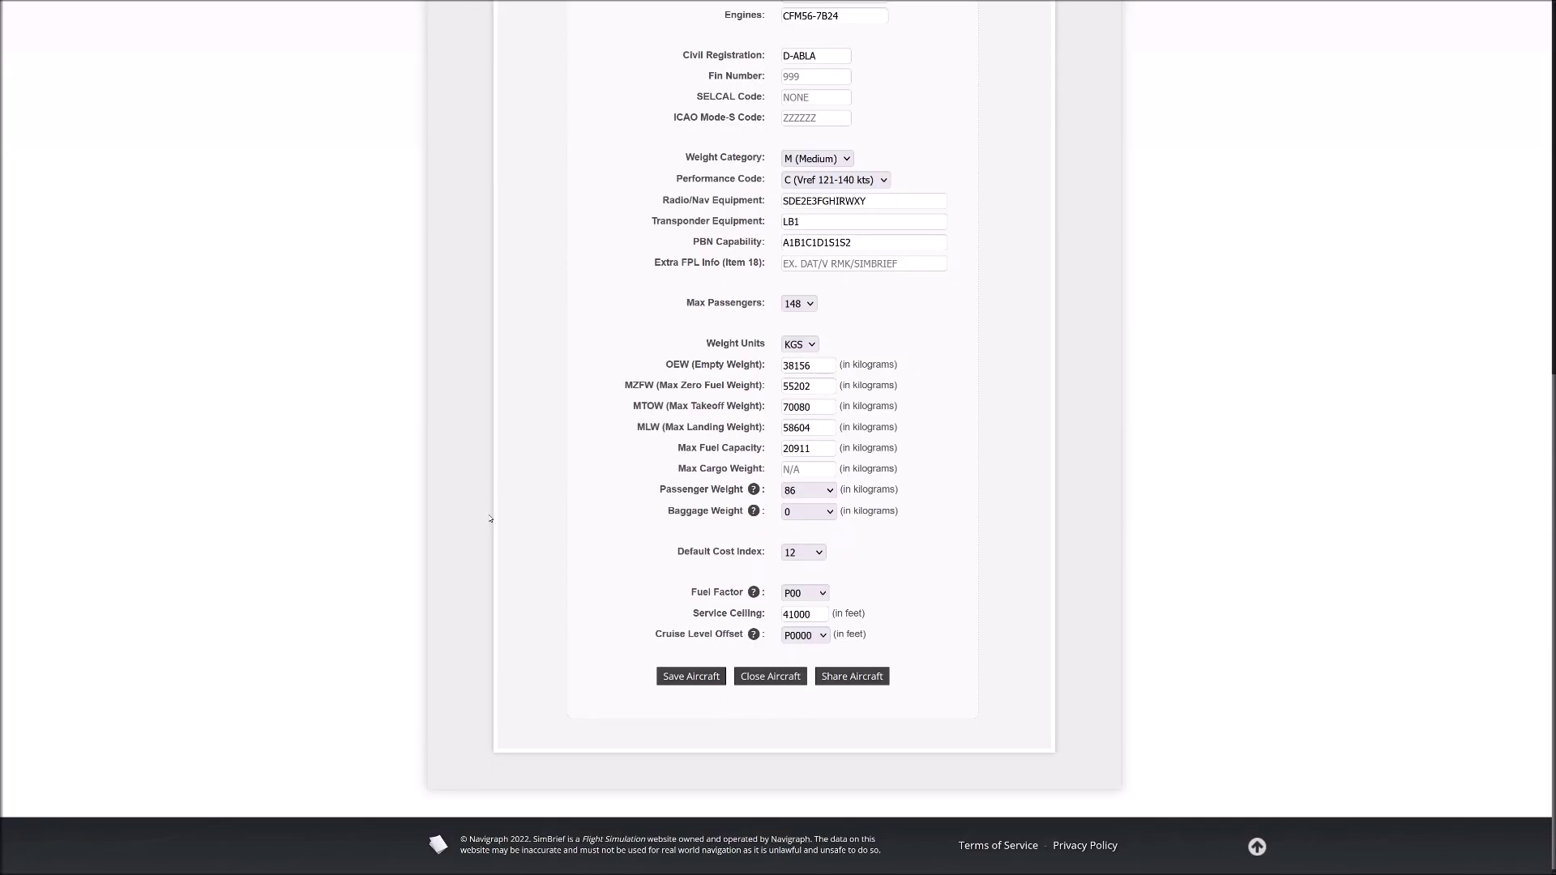